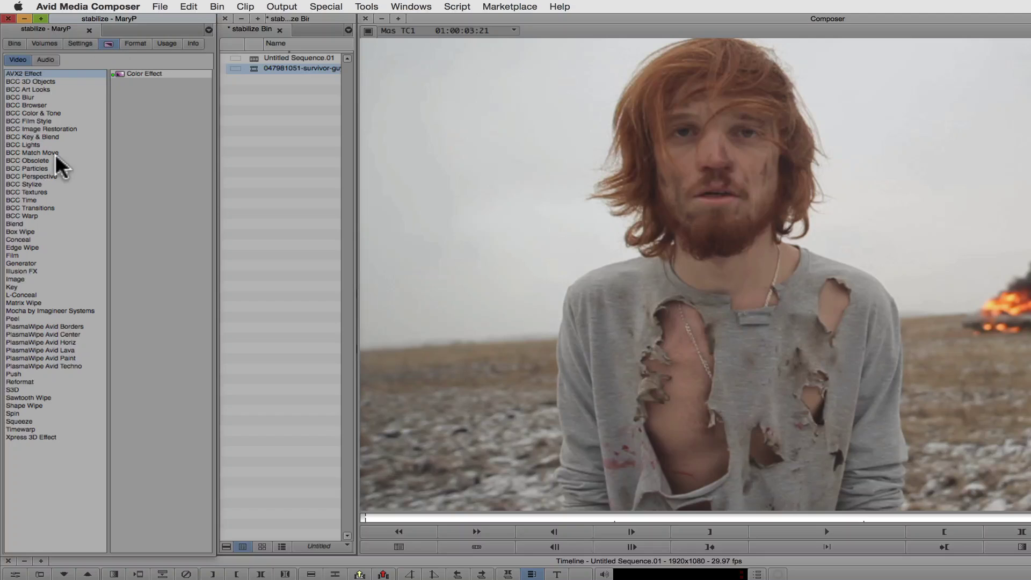
- Drag mocha Pro from the Mocha by Imagineer Systems category onto the V1 clip
{"action": "left_click", "coordinate": [28, 311]}
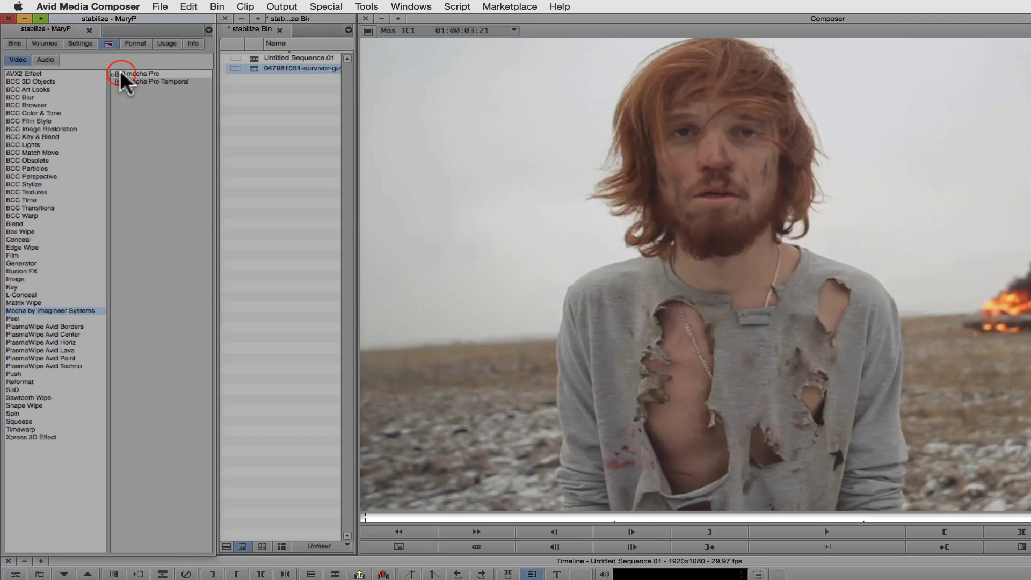
{"action": "left_click_drag", "start_coordinate": [121, 70], "coordinate": [380, 579]}
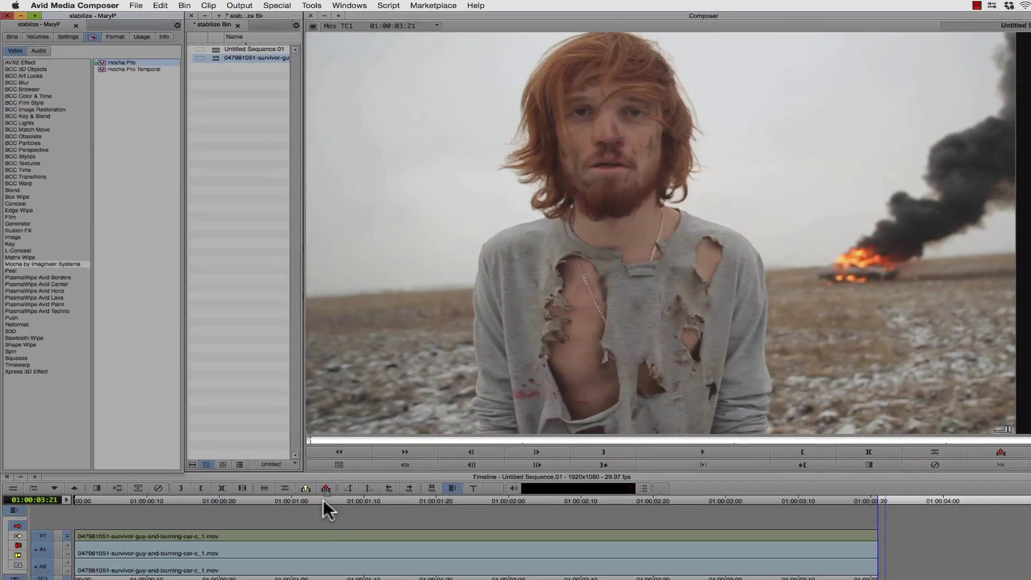
{"action": "left_click_drag", "start_coordinate": [323, 500], "coordinate": [325, 536]}
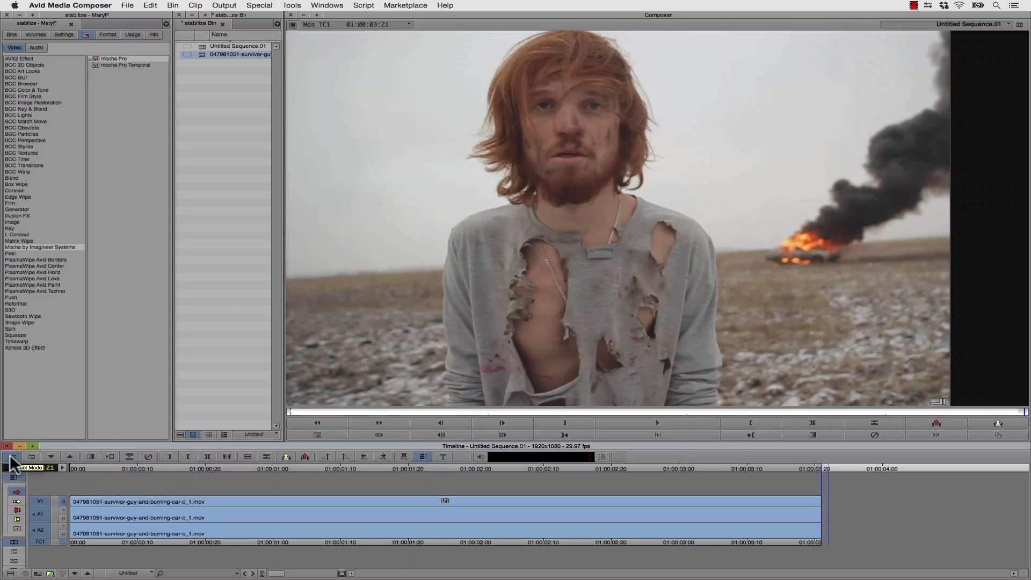
- Launch mocha Pro from the clip's effect settings and cancel the tracking resolution warning
{"action": "left_click", "coordinate": [11, 458]}
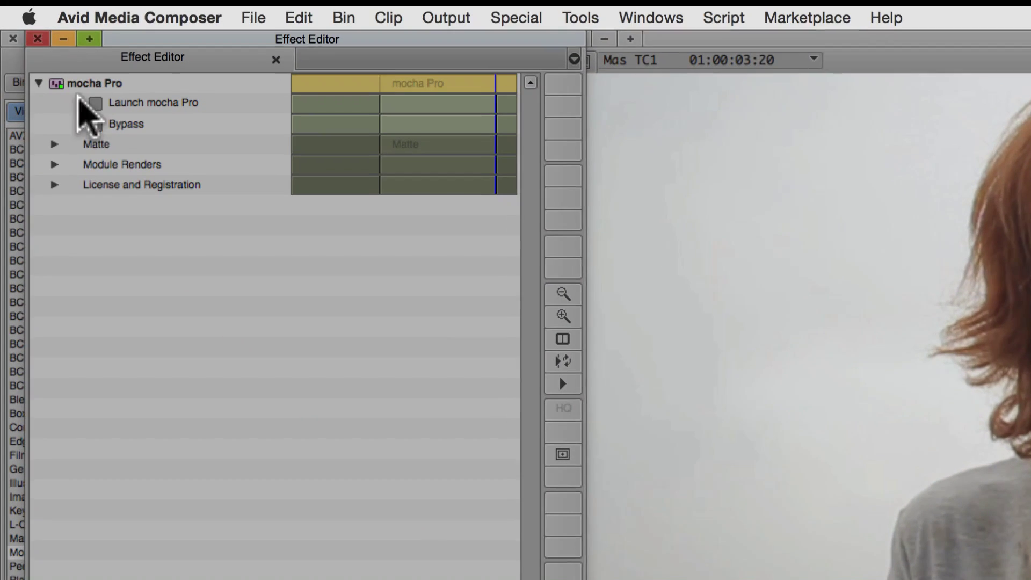
{"action": "left_click", "coordinate": [94, 103]}
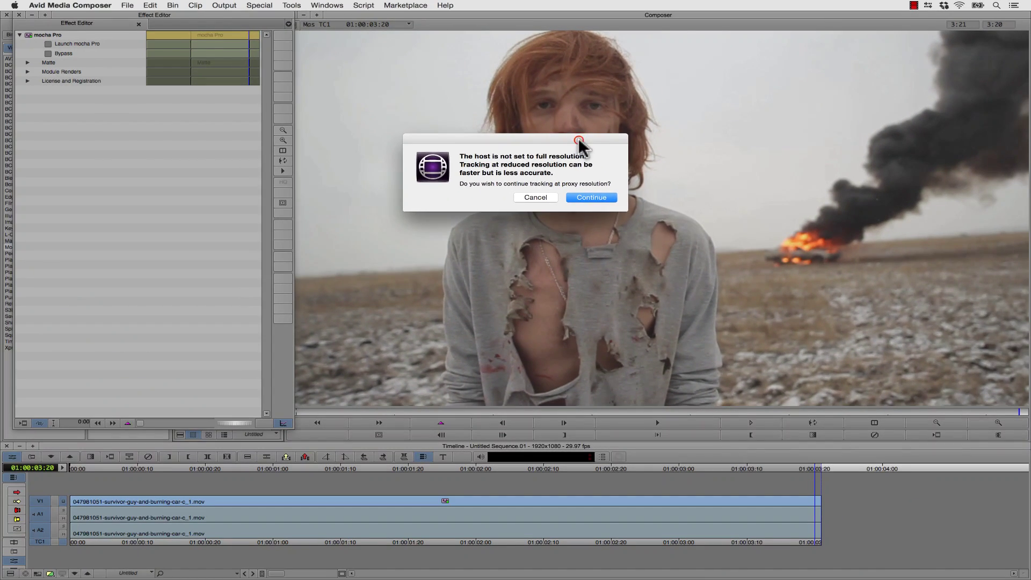
{"action": "left_click_drag", "start_coordinate": [579, 138], "coordinate": [405, 199]}
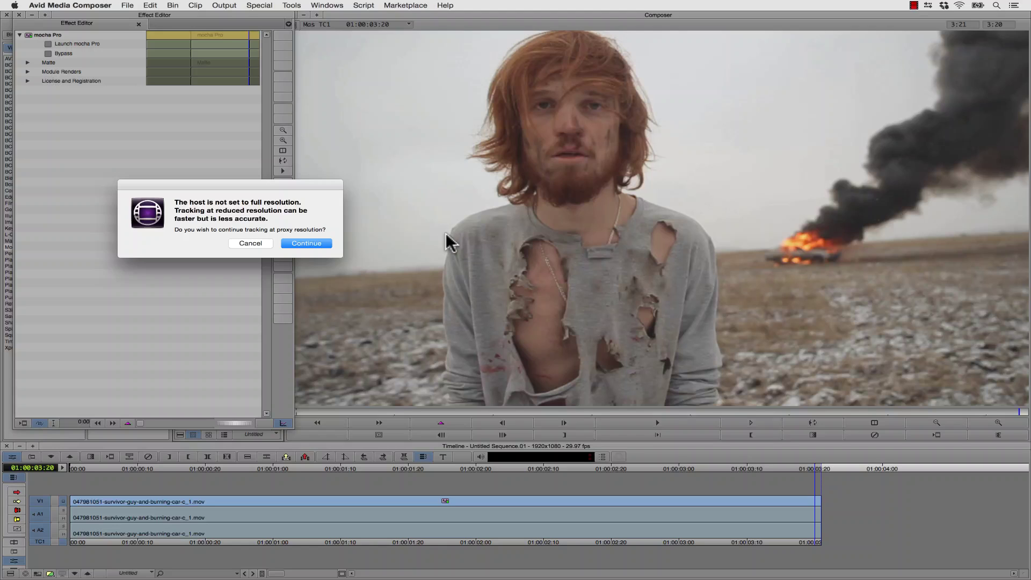
{"action": "left_click", "coordinate": [270, 244]}
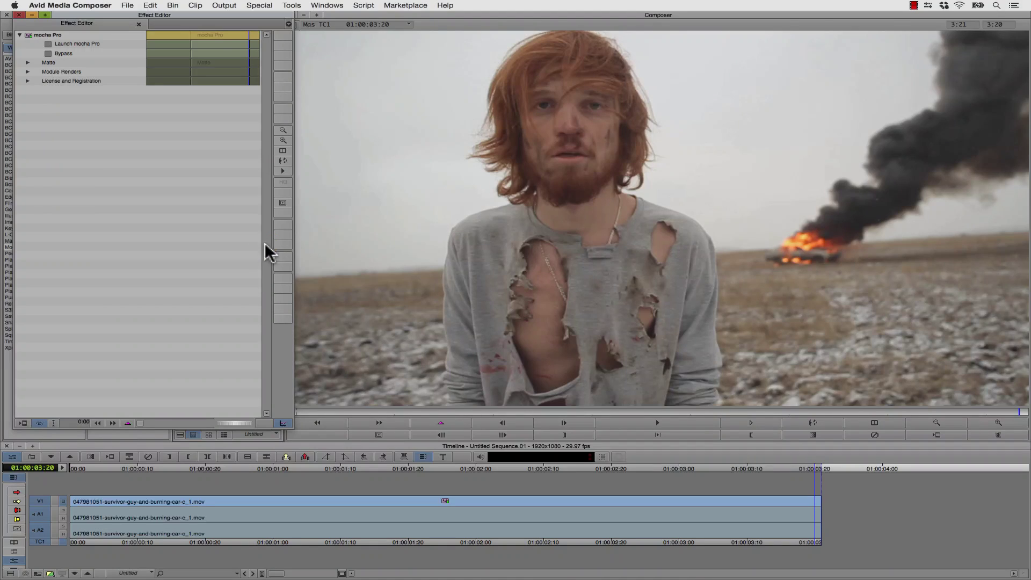
- Activate the Timeline and return the position indicator to the sequence start
{"action": "left_click", "coordinate": [54, 574]}
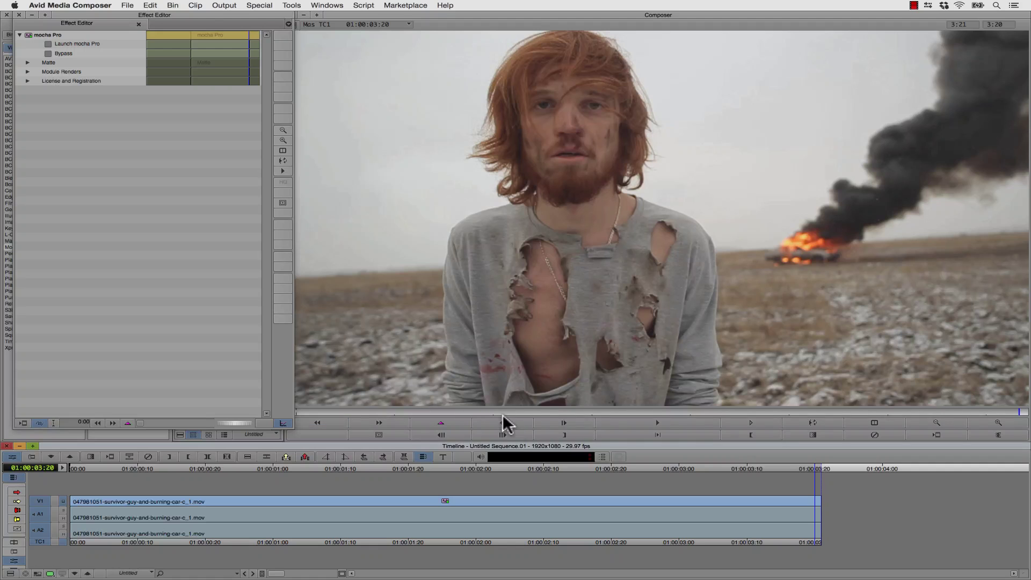
{"action": "left_click_drag", "start_coordinate": [811, 466], "coordinate": [4, 421]}
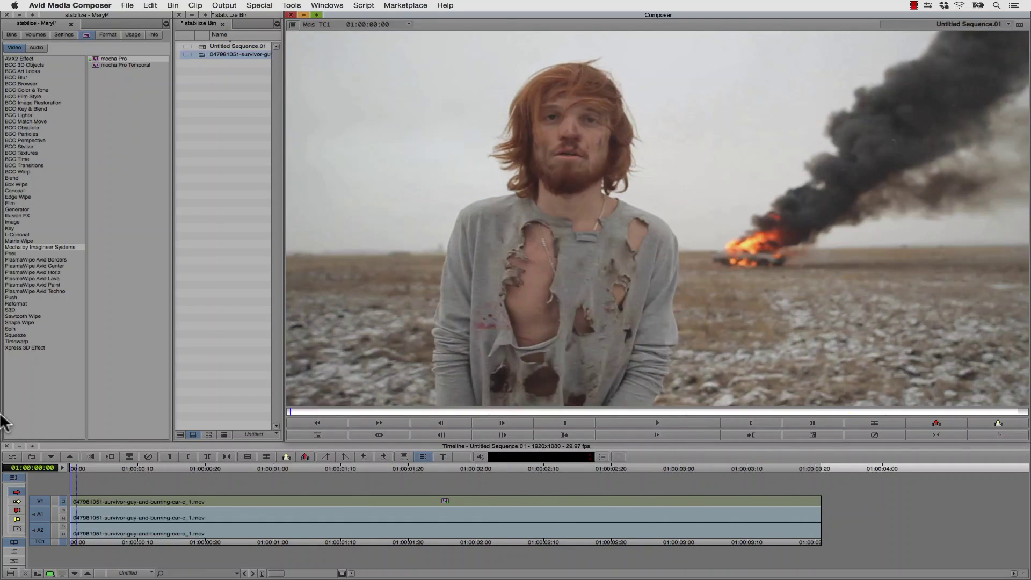
- Launch mocha Pro on the clip and outline the ground left of the man with an X-spline
{"action": "left_click", "coordinate": [12, 457]}
{"action": "left_click", "coordinate": [49, 41]}
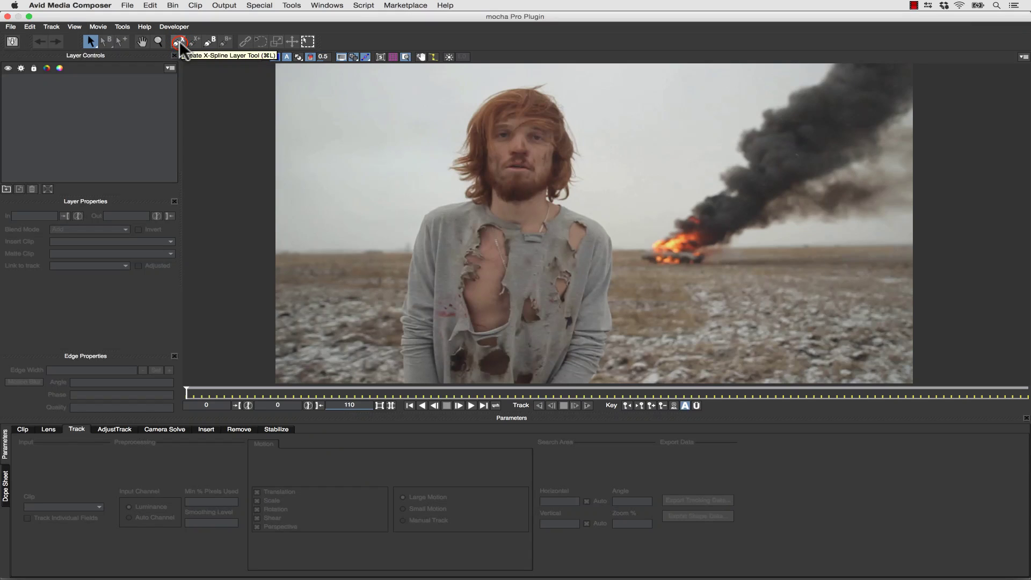
{"action": "left_click", "coordinate": [178, 41]}
{"action": "left_click", "coordinate": [265, 250]}
{"action": "left_click", "coordinate": [361, 353]}
{"action": "left_click", "coordinate": [260, 360]}
{"action": "right_click", "coordinate": [260, 329]}
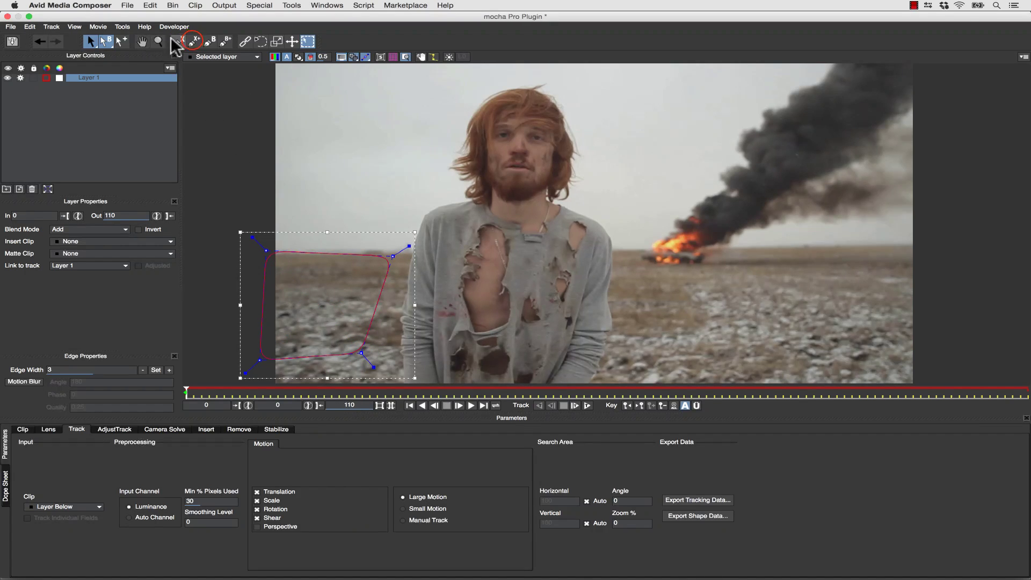
- Add a second X-spline over the right-hand ground to the same layer
{"action": "left_click", "coordinate": [194, 41]}
{"action": "left_click", "coordinate": [776, 263]}
{"action": "left_click", "coordinate": [926, 290]}
{"action": "left_click", "coordinate": [929, 384]}
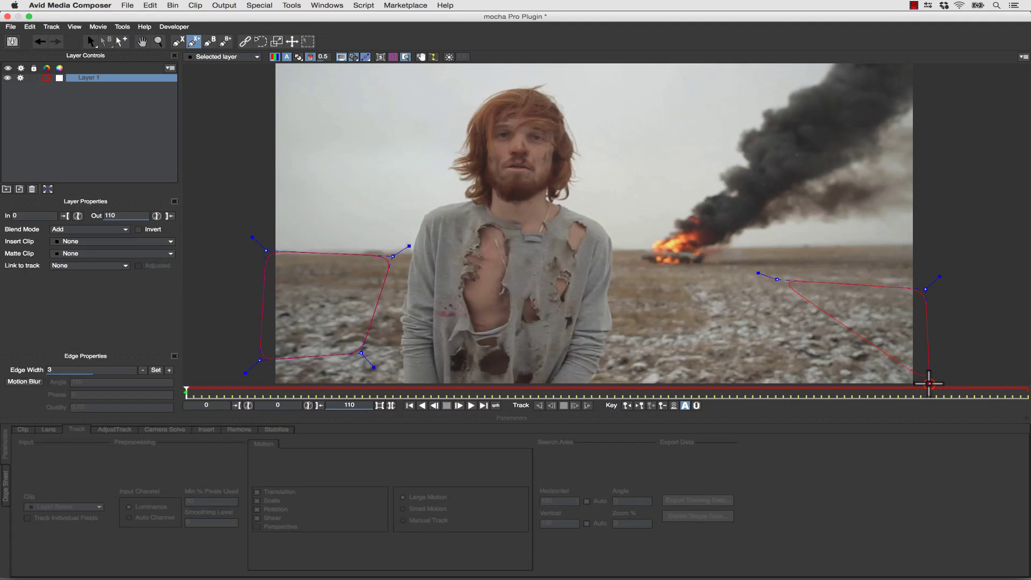
{"action": "left_click", "coordinate": [822, 380]}
{"action": "right_click", "coordinate": [738, 360]}
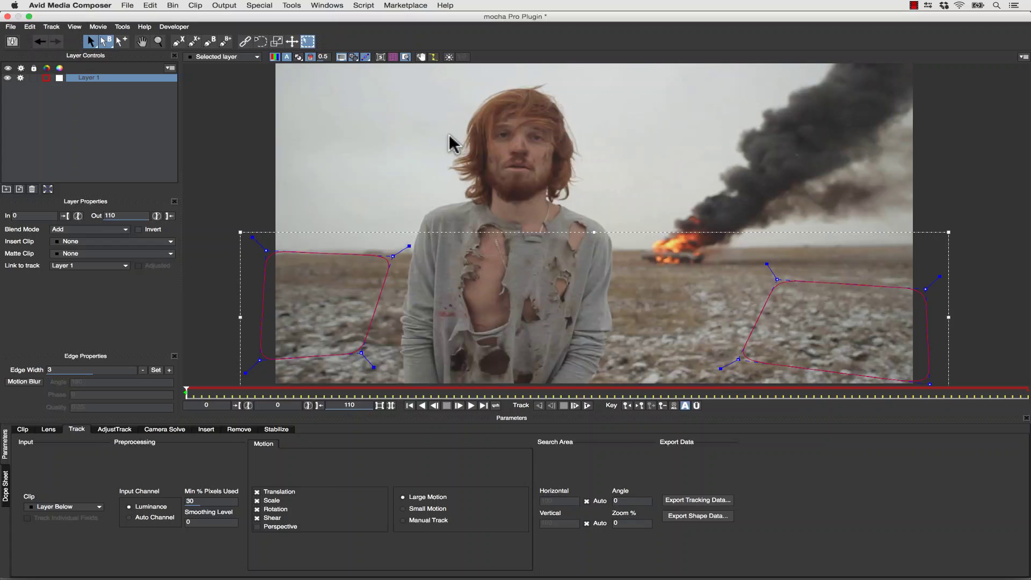
- Show the planar surface and grid, then fit its corners into a trapezoid matching the ground's perspective
{"action": "left_click", "coordinate": [379, 56]}
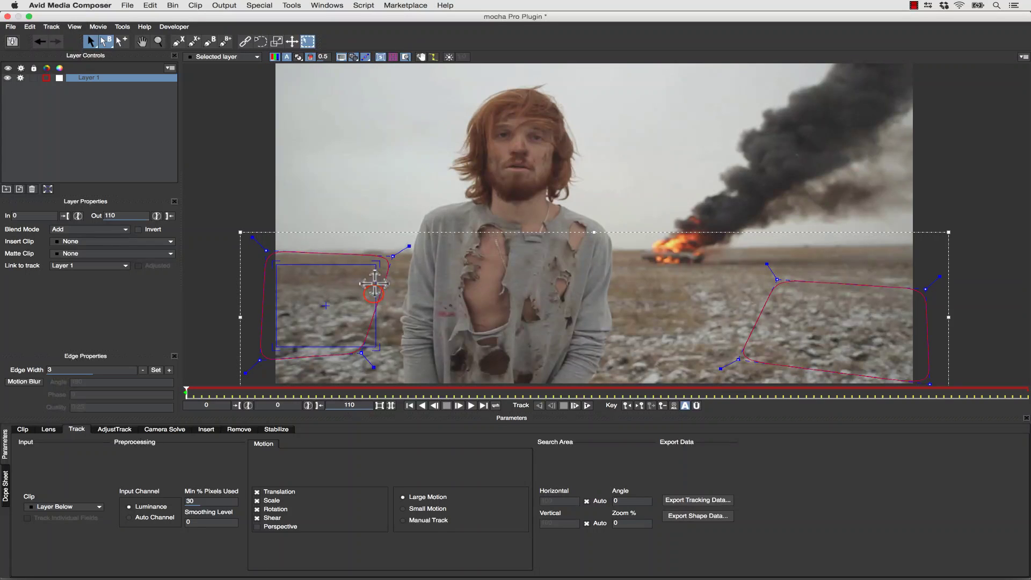
{"action": "left_click_drag", "start_coordinate": [372, 286], "coordinate": [833, 306]}
{"action": "left_click", "coordinate": [394, 56]}
{"action": "left_click_drag", "start_coordinate": [832, 263], "coordinate": [721, 279]}
{"action": "left_click_drag", "start_coordinate": [279, 262], "coordinate": [359, 280]}
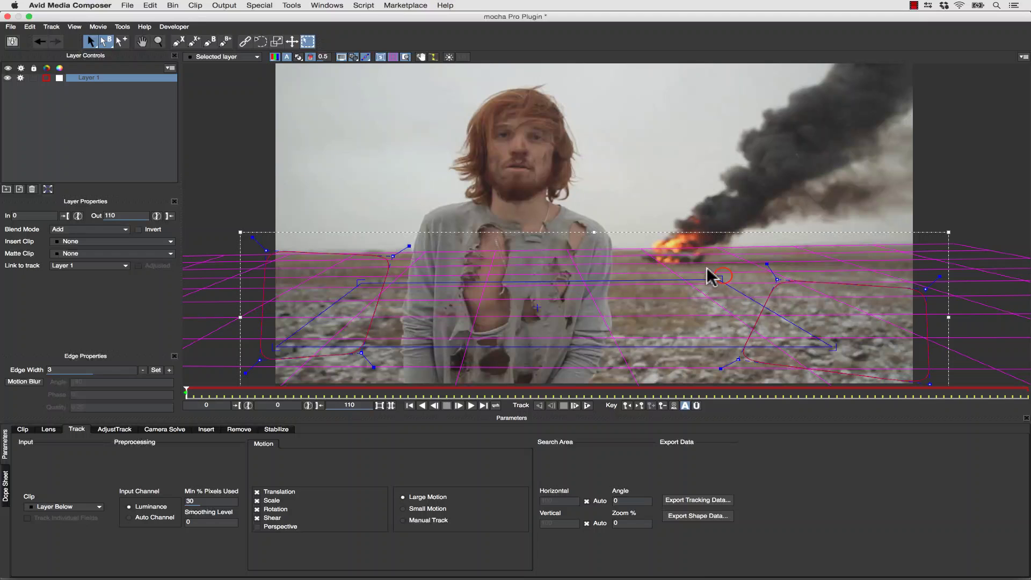
{"action": "left_click_drag", "start_coordinate": [712, 276], "coordinate": [719, 276]}
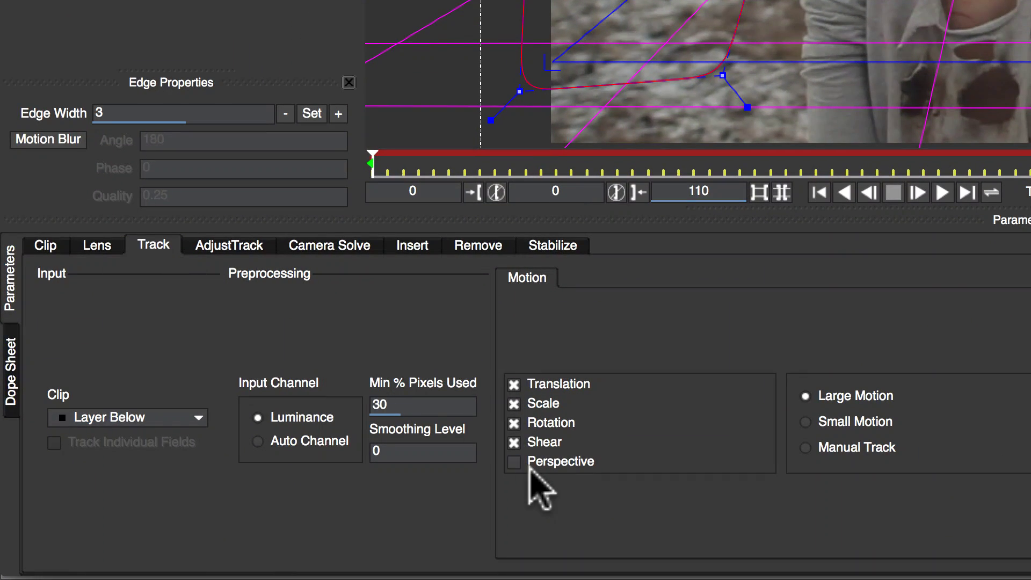
- Enable Perspective motion, track Layer 1 forwards through the clip, and play back the track
{"action": "left_click", "coordinate": [513, 463]}
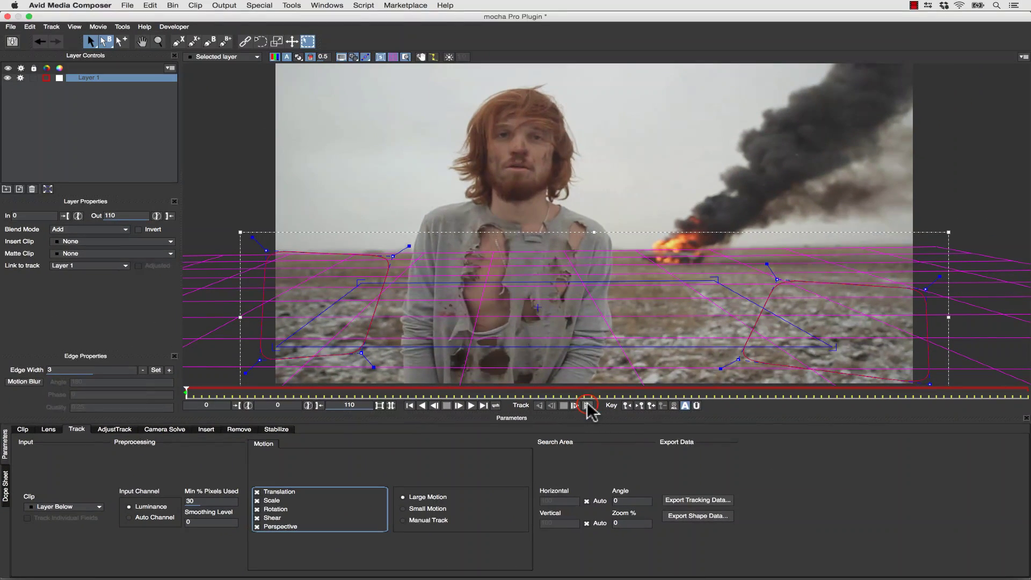
{"action": "left_click", "coordinate": [587, 407]}
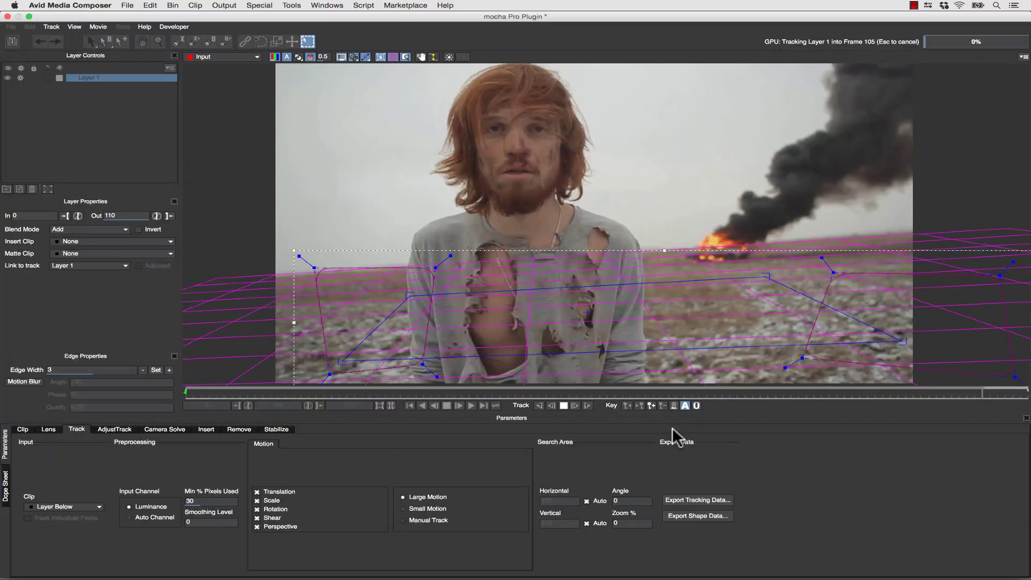
{"action": "key", "text": "space"}
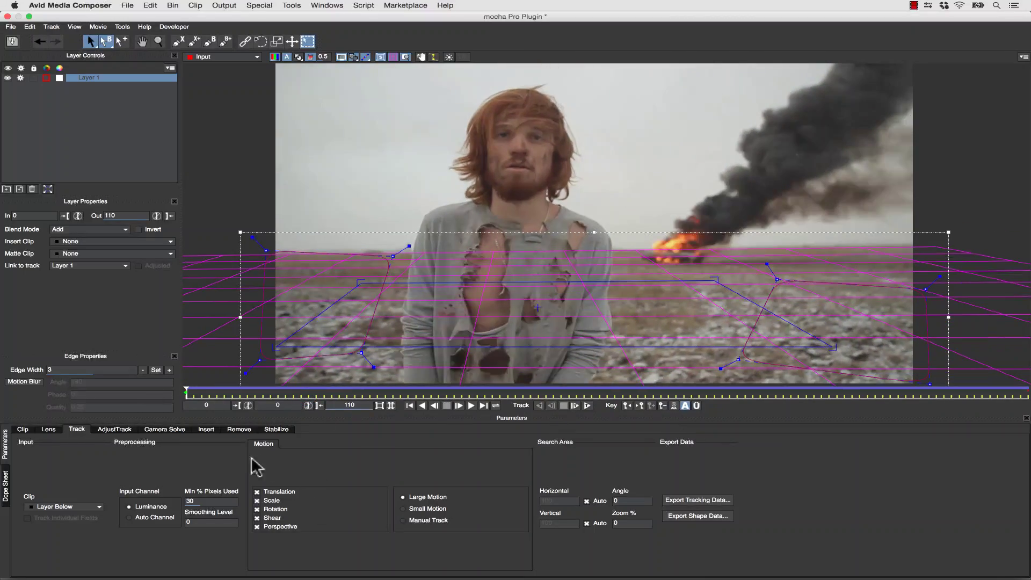
- In the Stabilize tab, turn on maximum smoothing for selected motion types and preview playback
{"action": "left_click", "coordinate": [268, 429]}
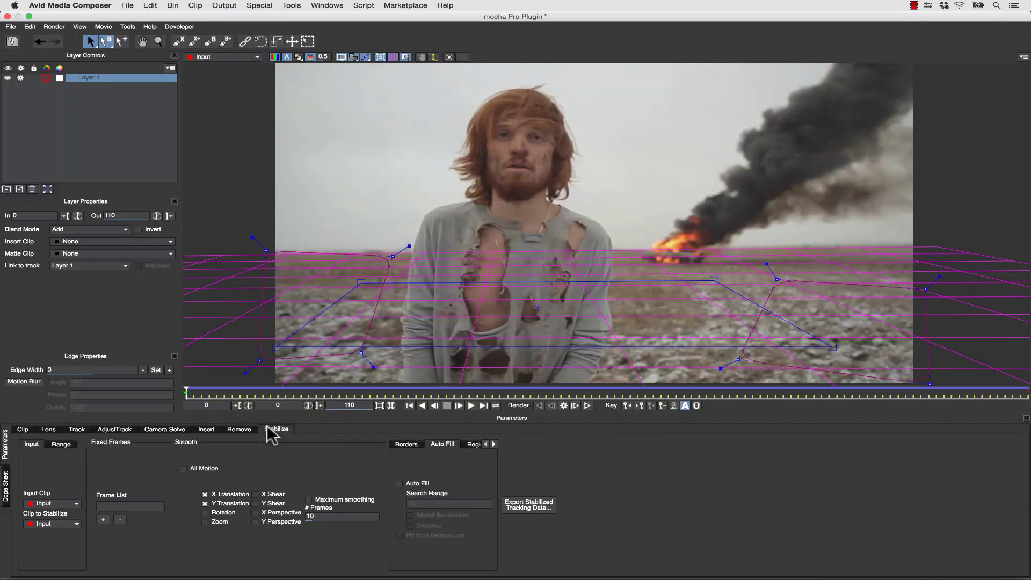
{"action": "left_click", "coordinate": [193, 470]}
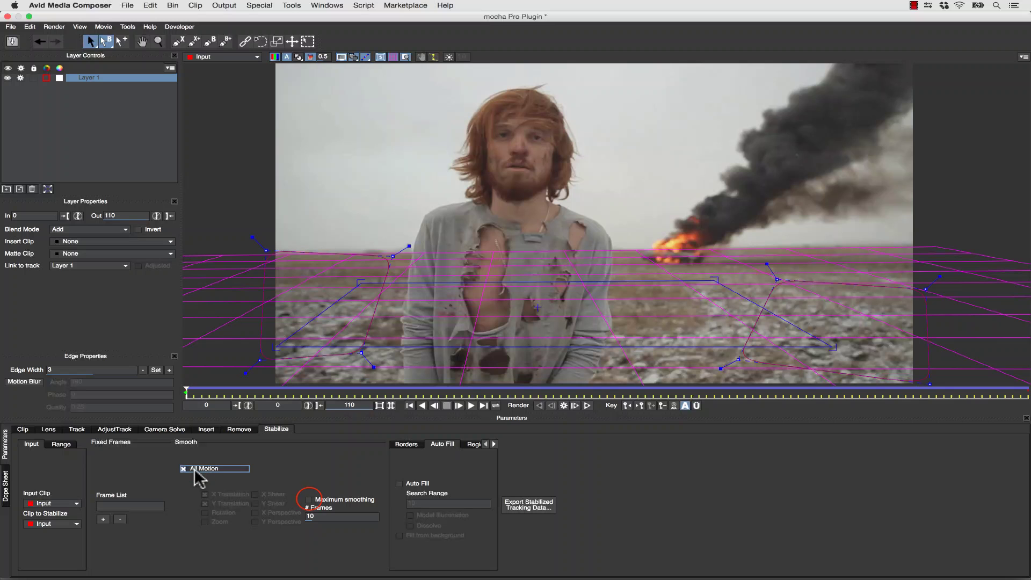
{"action": "left_click", "coordinate": [309, 500]}
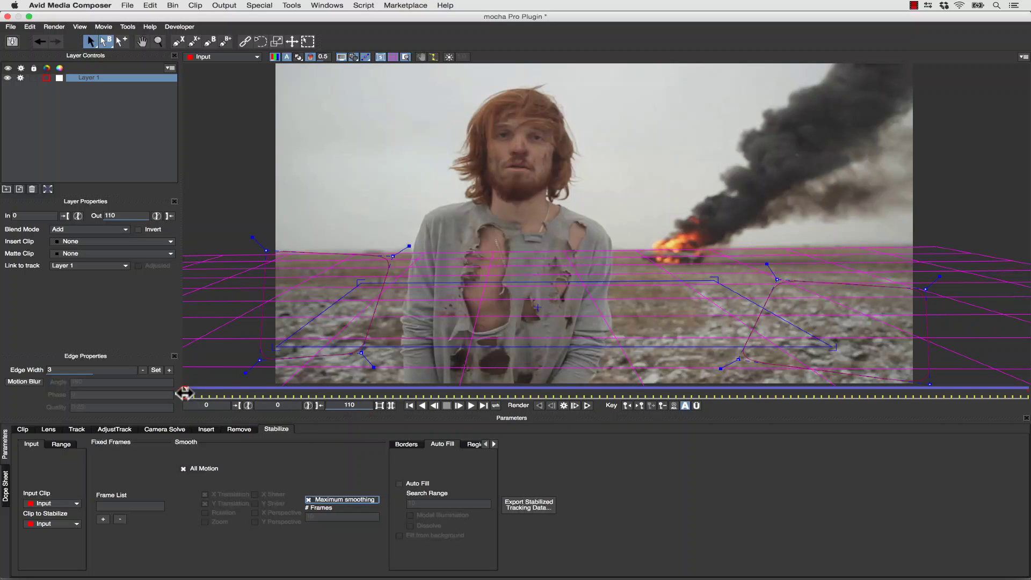
{"action": "mouse_move", "coordinate": [184, 393]}
{"action": "left_mouse_down"}
{"action": "mouse_move", "coordinate": [402, 395]}
{"action": "mouse_move", "coordinate": [865, 426]}
{"action": "mouse_move", "coordinate": [972, 450]}
{"action": "mouse_move", "coordinate": [169, 354]}
{"action": "mouse_move", "coordinate": [413, 379]}
{"action": "mouse_move", "coordinate": [242, 352]}
{"action": "mouse_move", "coordinate": [548, 357]}
{"action": "mouse_move", "coordinate": [728, 381]}
{"action": "mouse_move", "coordinate": [193, 325]}
{"action": "left_mouse_up"}
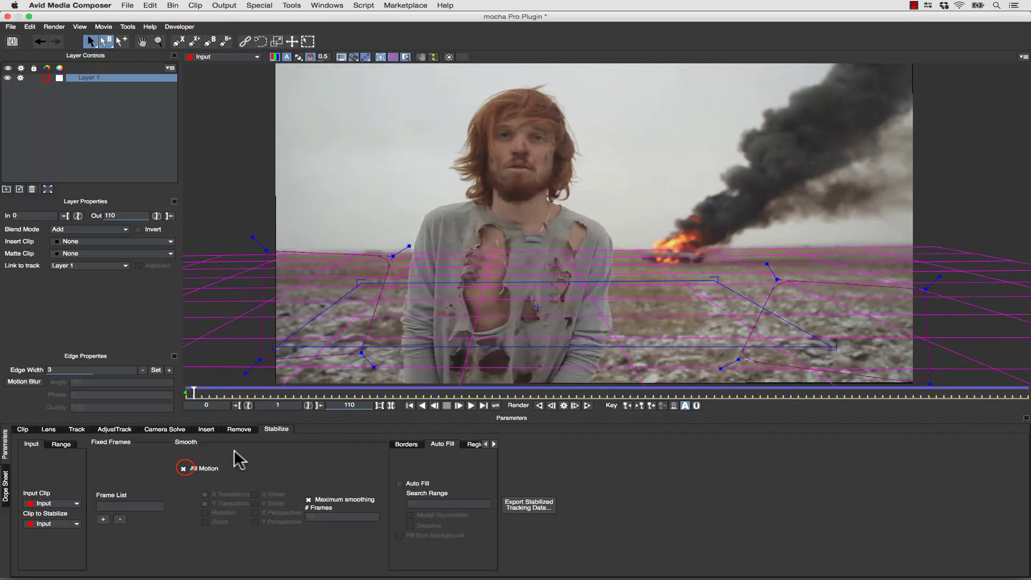
{"action": "left_click", "coordinate": [183, 468]}
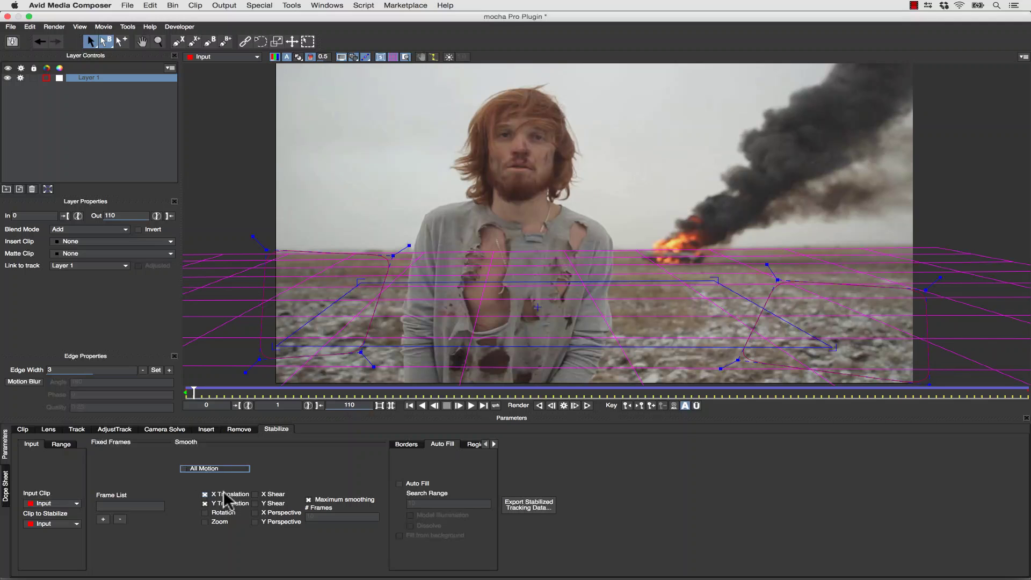
{"action": "left_click", "coordinate": [471, 406]}
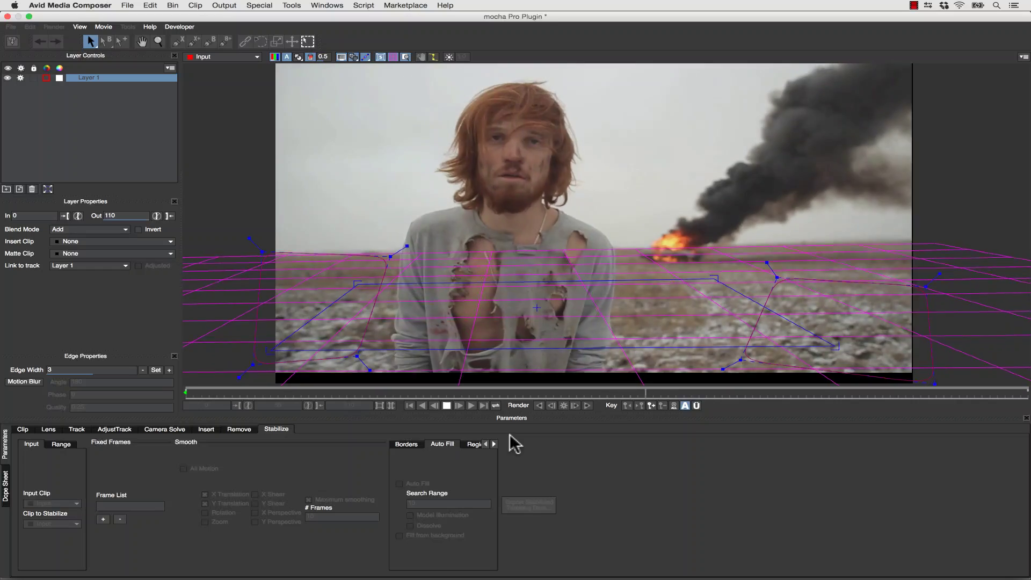
{"action": "left_click", "coordinate": [929, 391]}
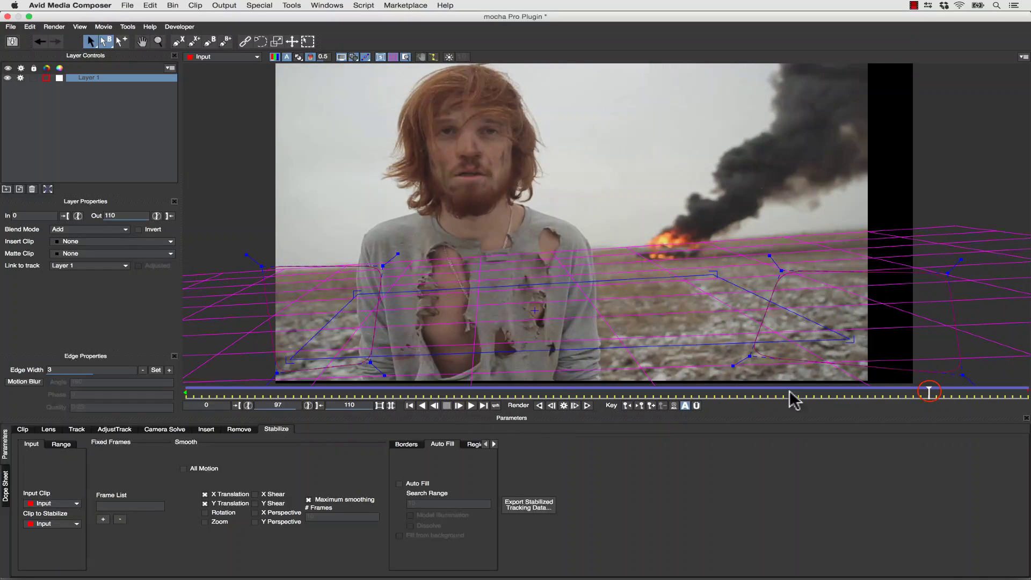
- Add Rotation and Zoom to the smoothing and preview the stabilized playback
{"action": "left_click", "coordinate": [409, 406]}
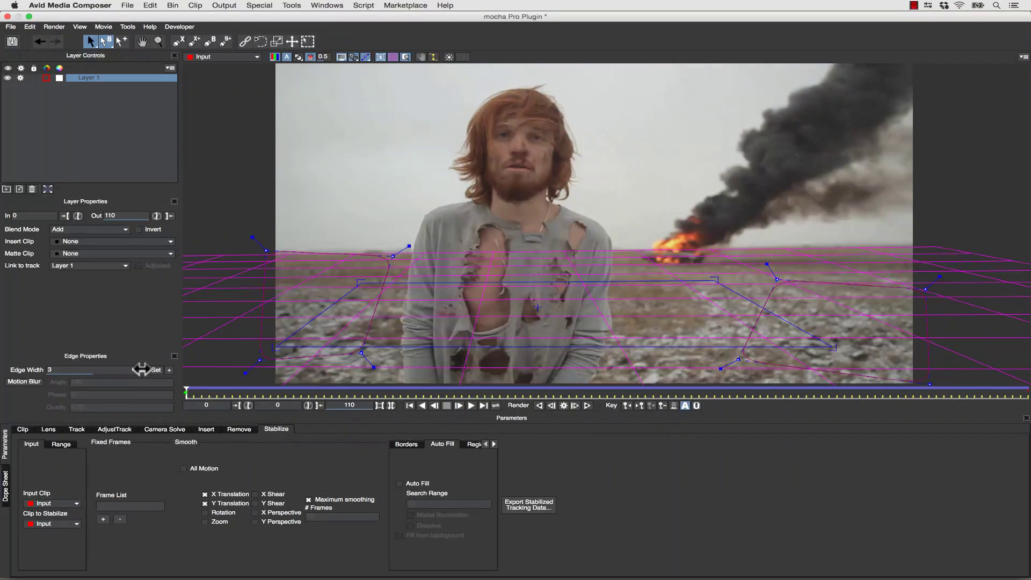
{"action": "left_click", "coordinate": [205, 513]}
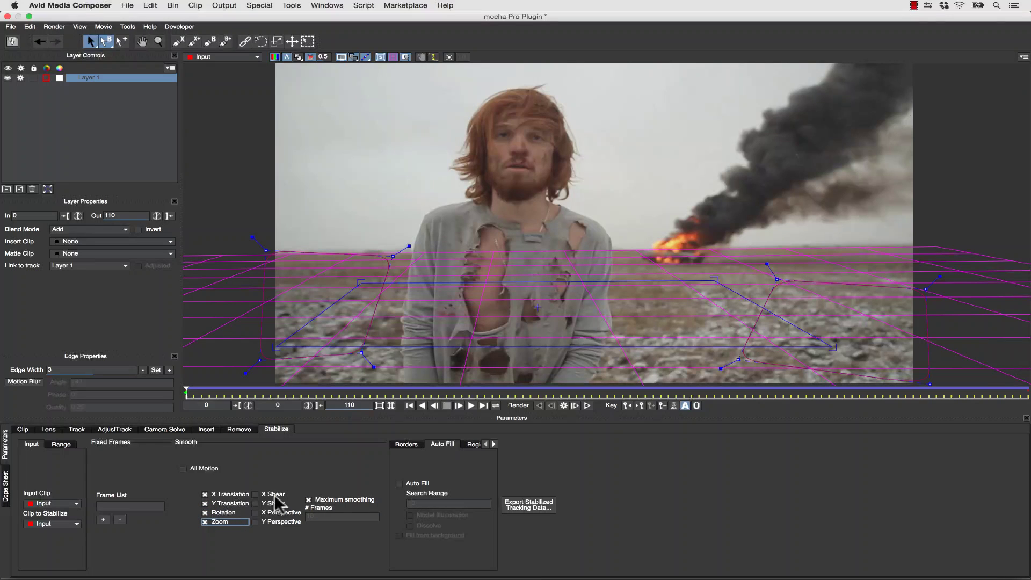
{"action": "left_click", "coordinate": [472, 406]}
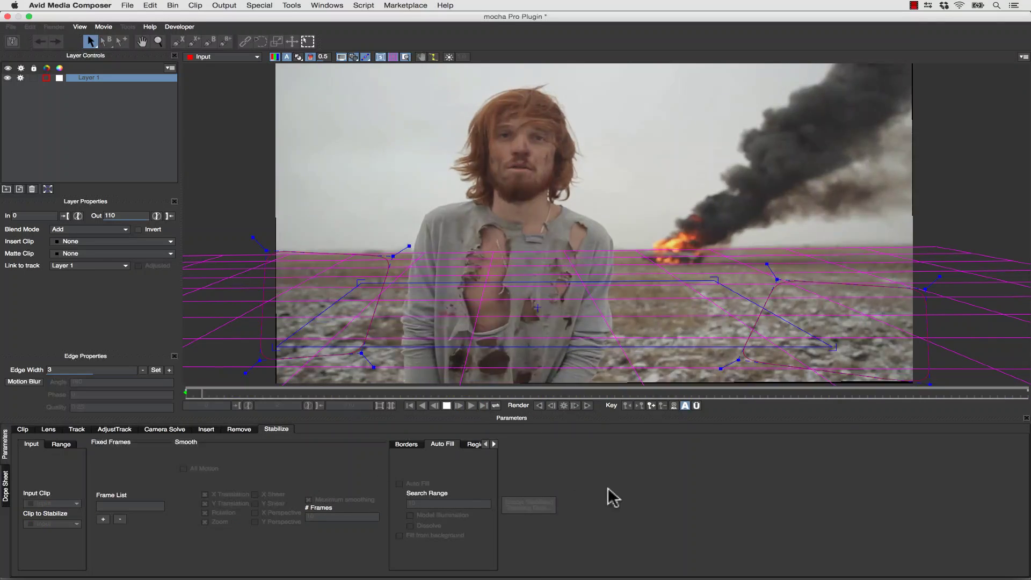
{"action": "left_click", "coordinate": [528, 391]}
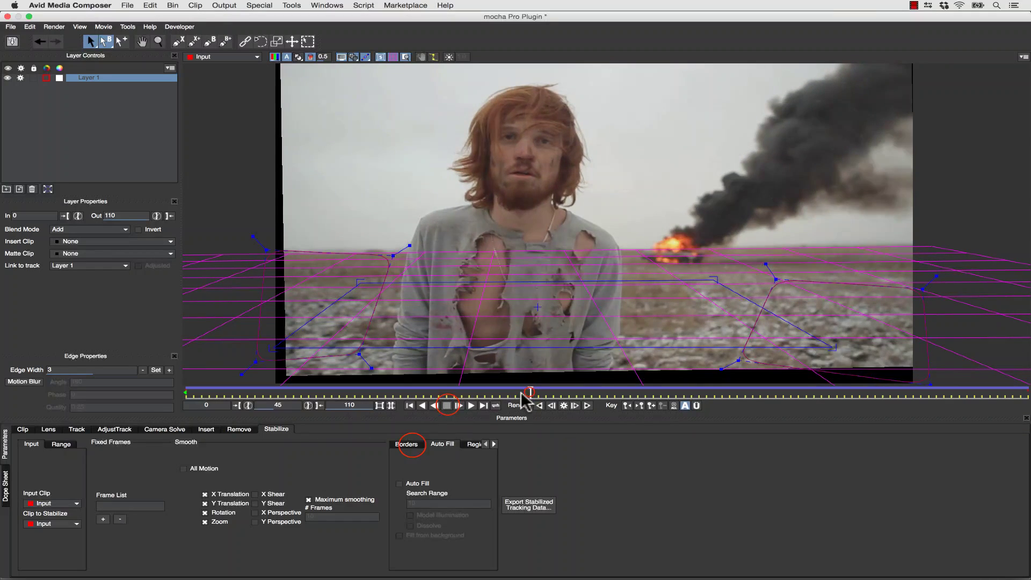
- Enable Centre, Zoom and Apply crop borders, check playback, and close the mocha Pro plugin
{"action": "left_click", "coordinate": [406, 446]}
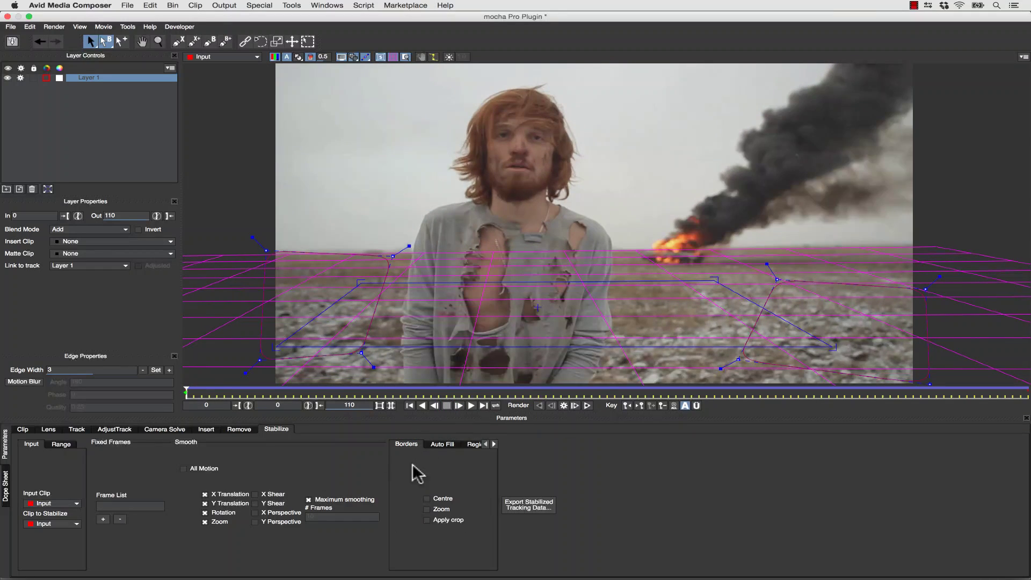
{"action": "left_click", "coordinate": [427, 499]}
{"action": "left_click", "coordinate": [427, 509]}
{"action": "left_click", "coordinate": [427, 520]}
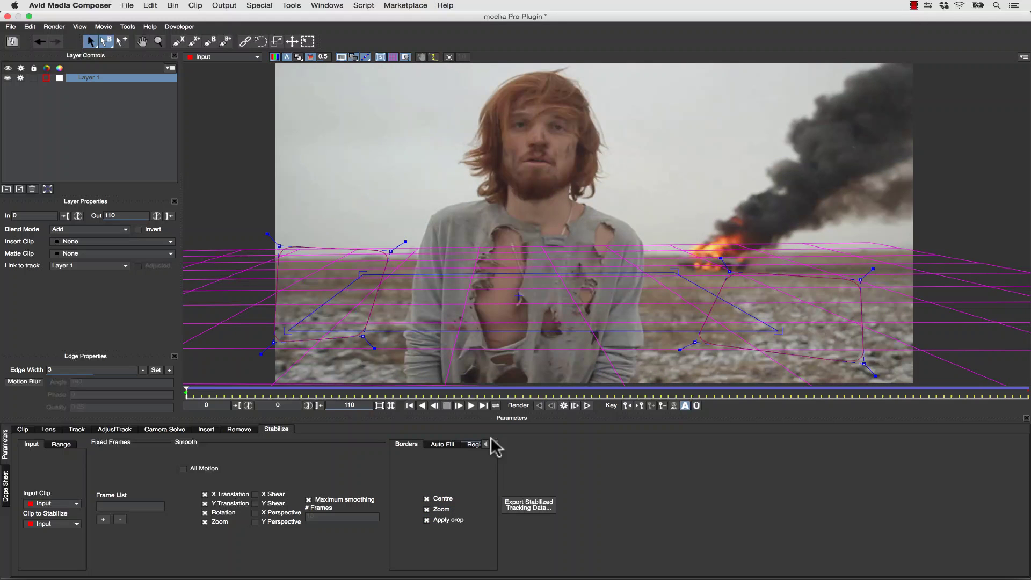
{"action": "left_click", "coordinate": [471, 406]}
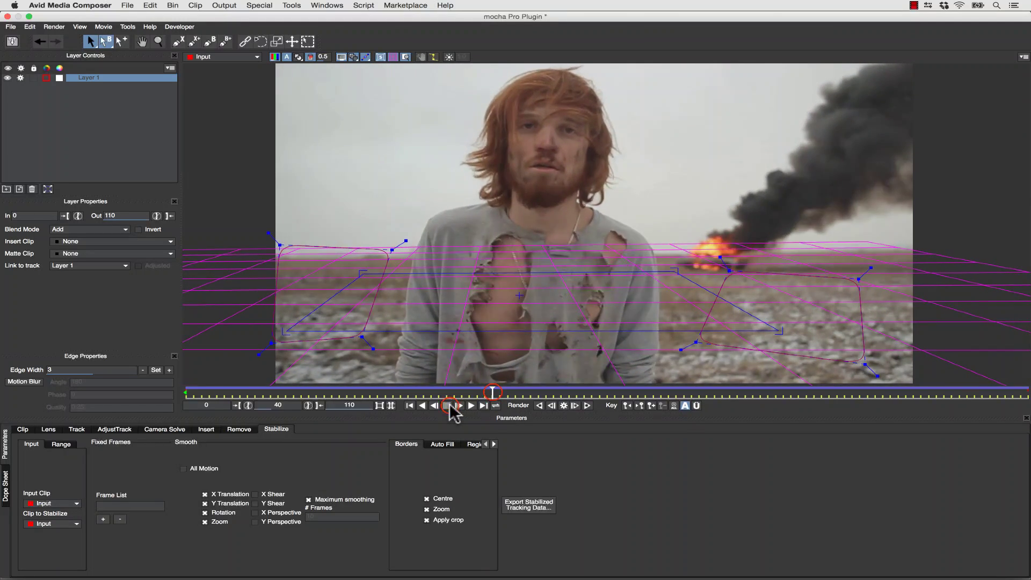
{"action": "left_click", "coordinate": [11, 42]}
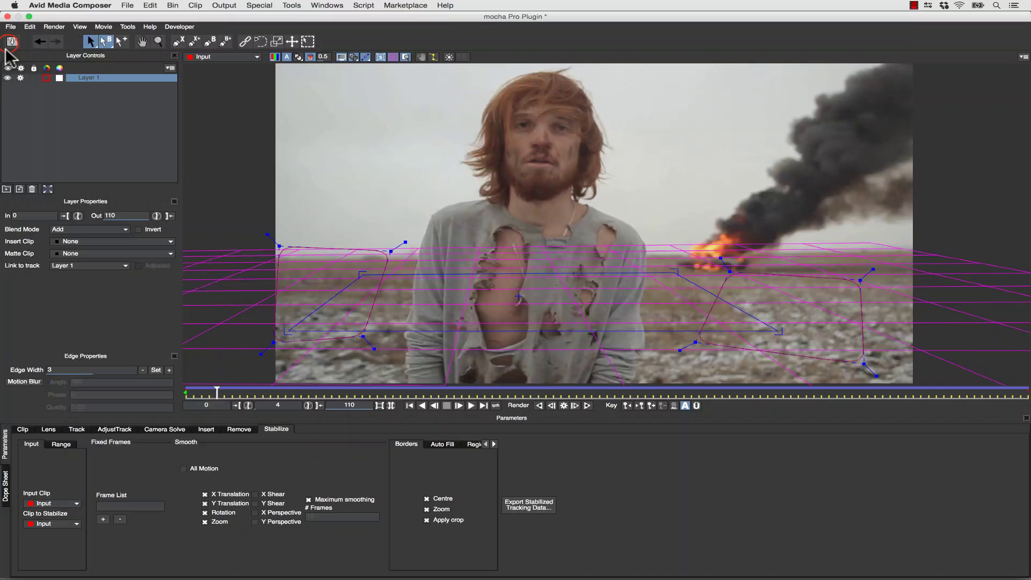
{"action": "left_click", "coordinate": [7, 16]}
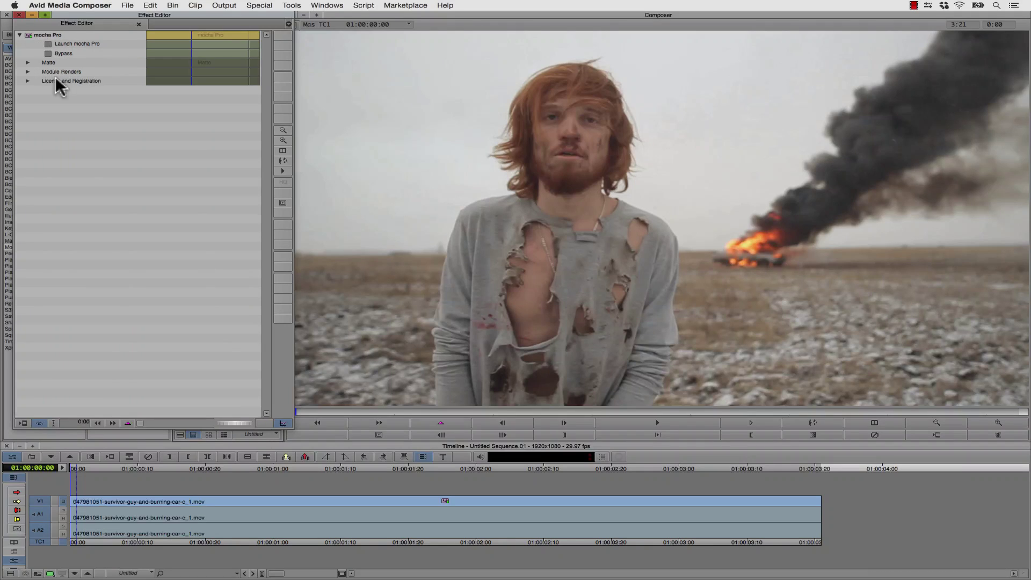
- Tick Render under Module Renders, set the module to Stabilize, and play the steadied clip
{"action": "left_click", "coordinate": [27, 71]}
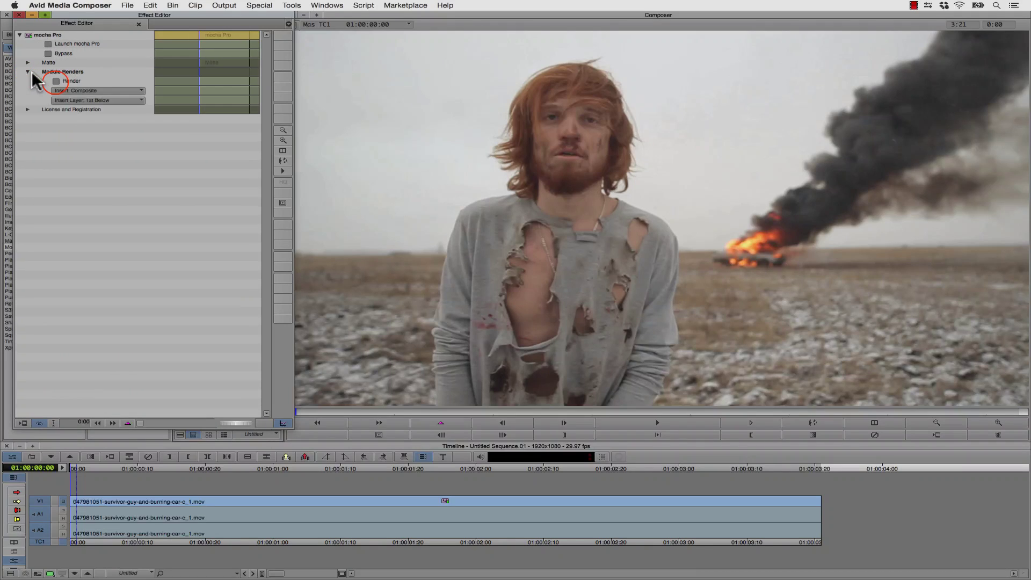
{"action": "left_click", "coordinate": [56, 81]}
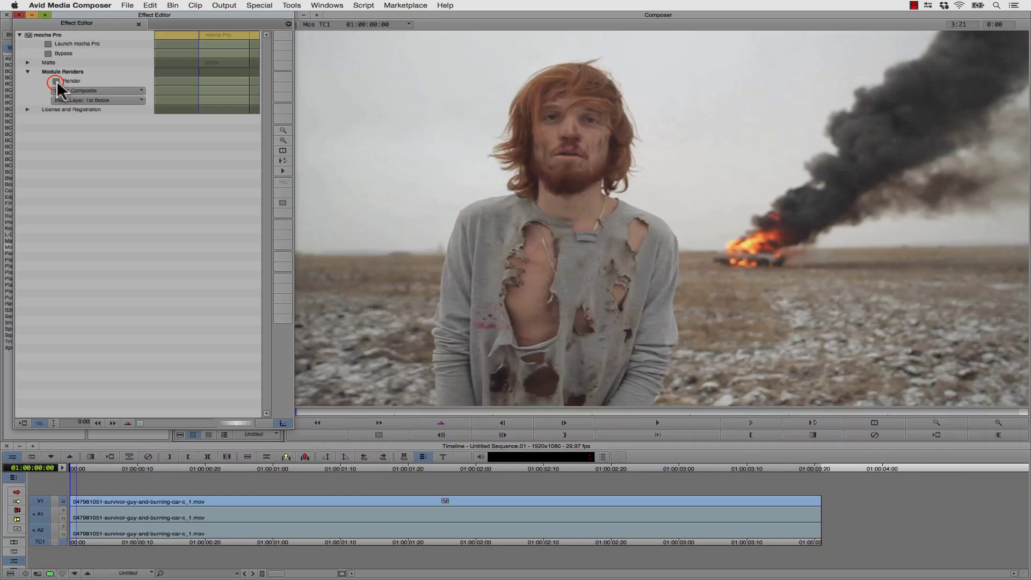
{"action": "left_click", "coordinate": [83, 90]}
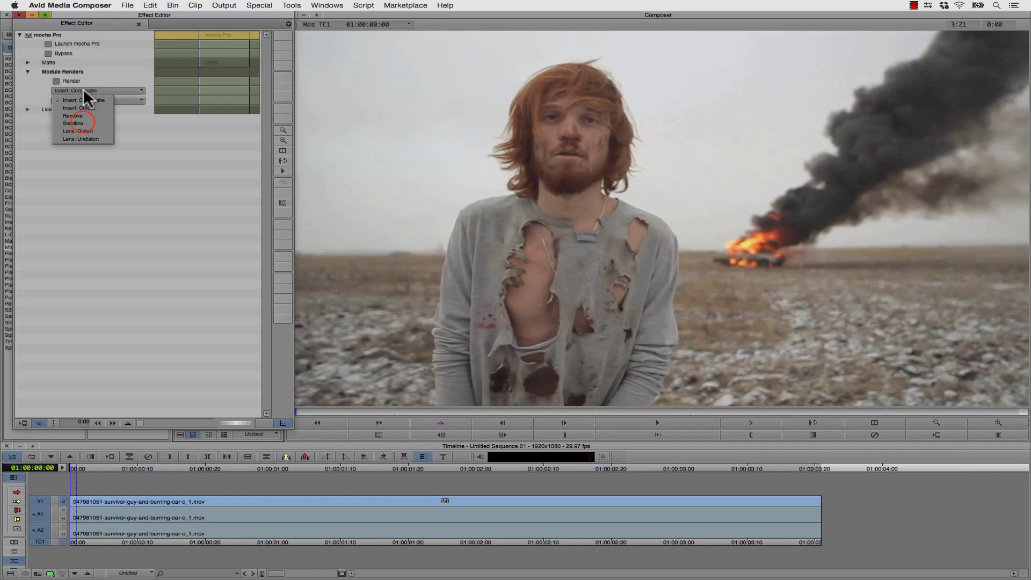
{"action": "left_click", "coordinate": [83, 123]}
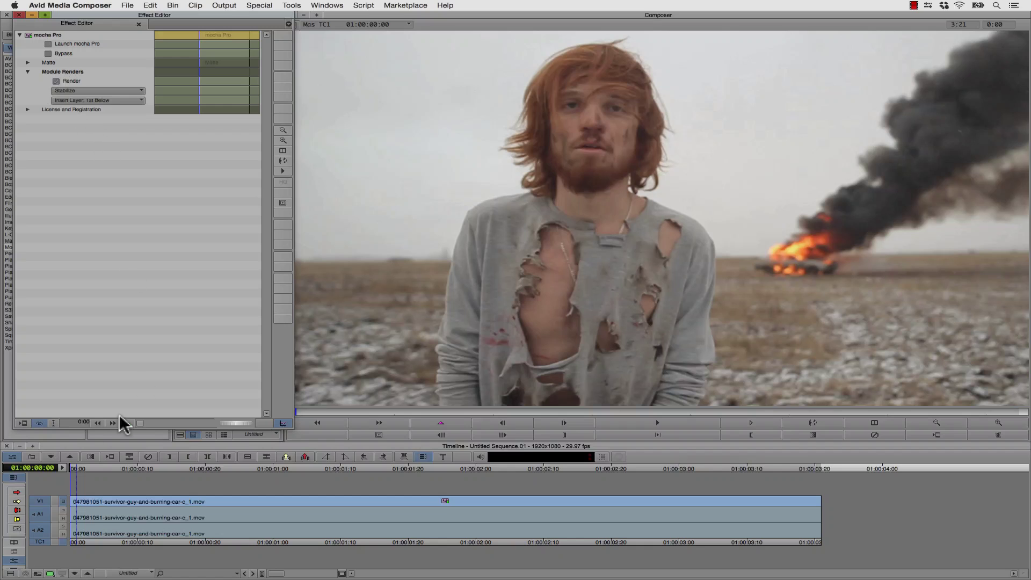
{"action": "left_click", "coordinate": [632, 423]}
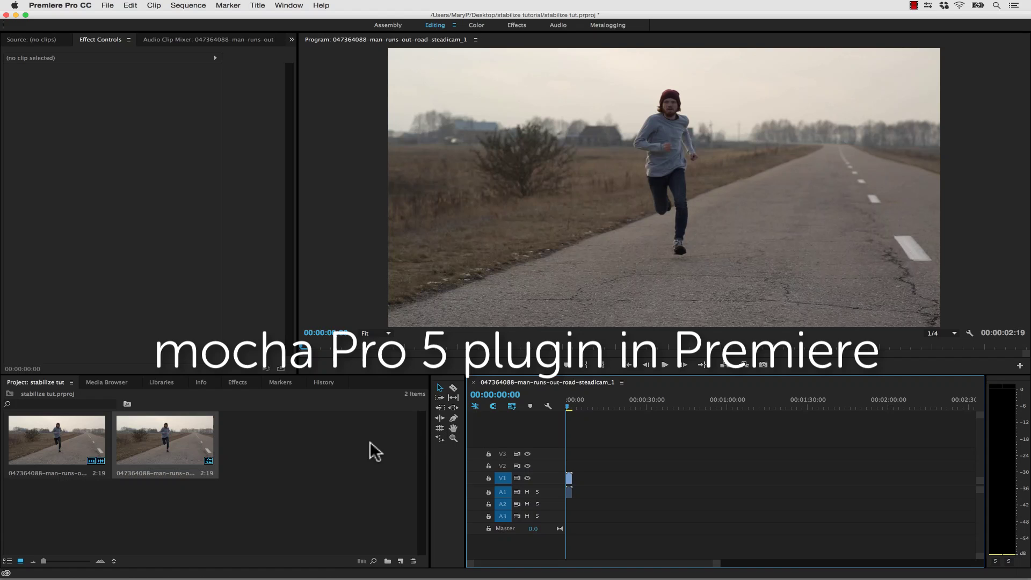
- Search effects for 'mocha', drop mocha Pro on the running-man V1 clip, and launch it
{"action": "left_click", "coordinate": [237, 382]}
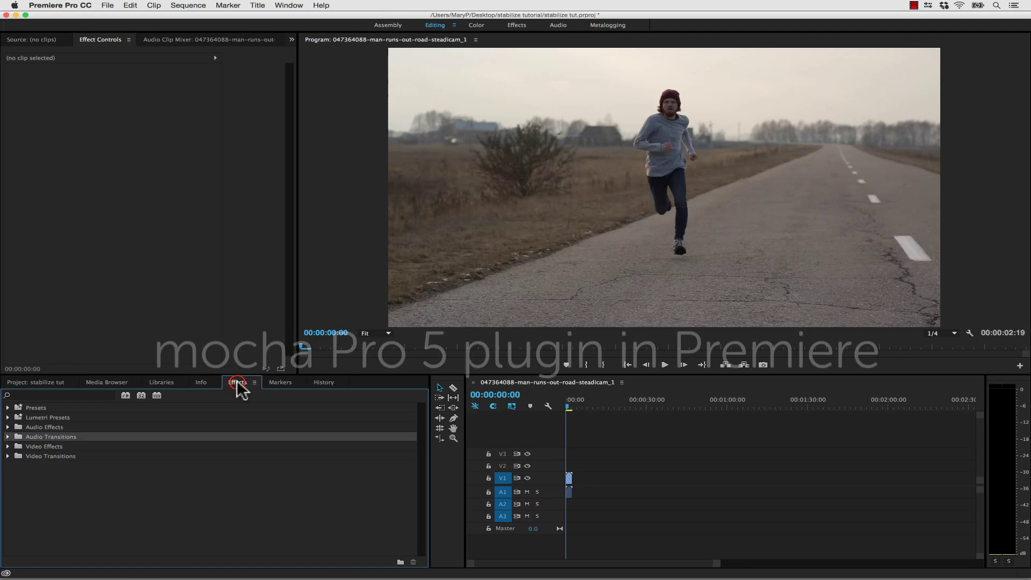
{"action": "left_click", "coordinate": [46, 395]}
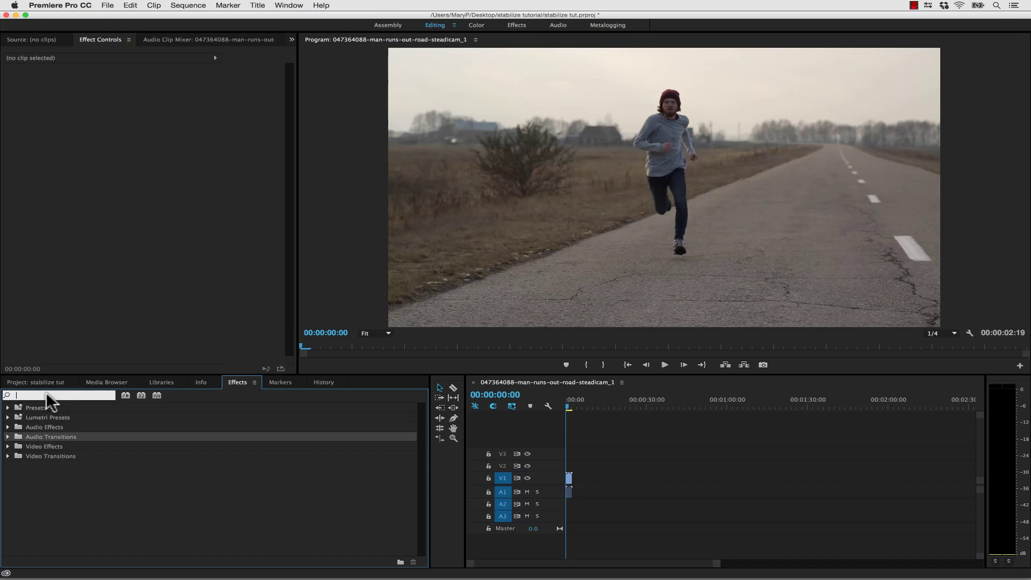
{"action": "type", "text": "mocha pro"}
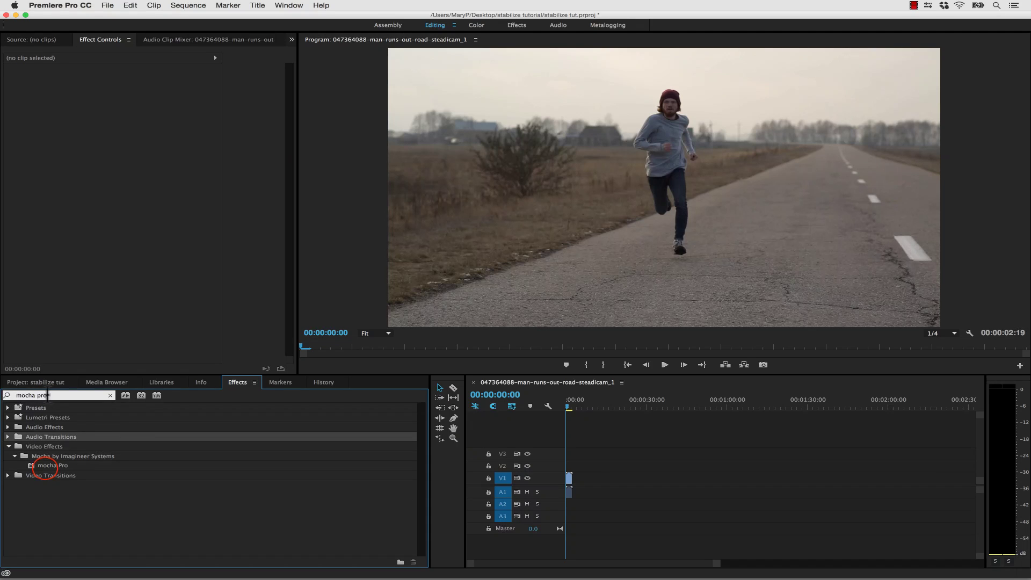
{"action": "left_click_drag", "start_coordinate": [45, 465], "coordinate": [570, 478]}
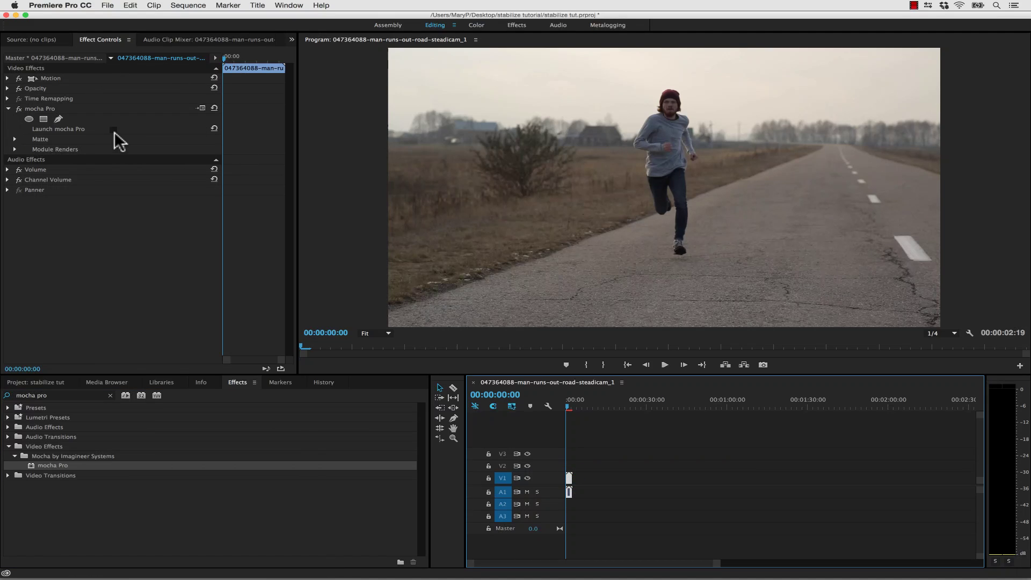
{"action": "left_click", "coordinate": [114, 131]}
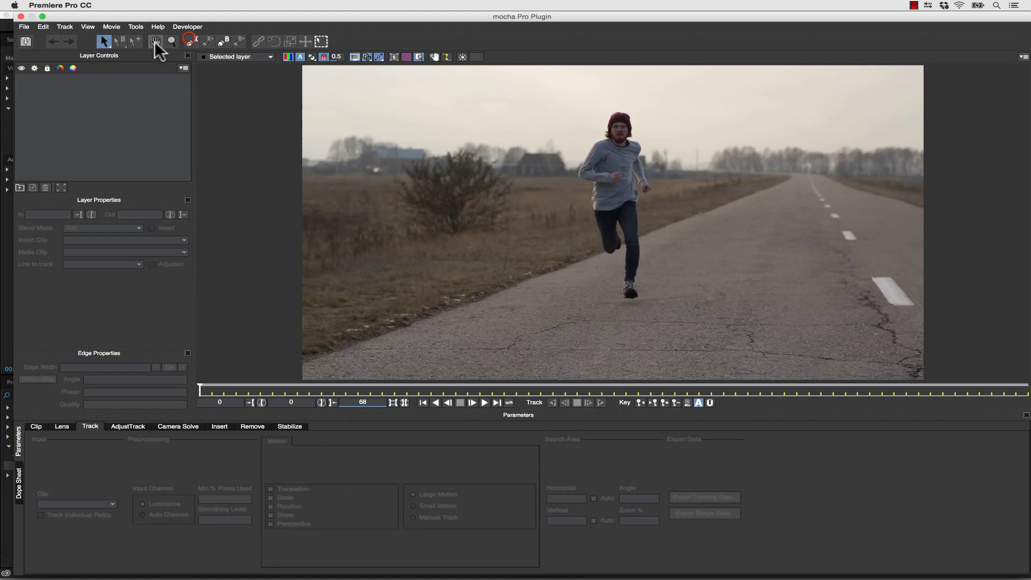
- Draw an X-spline shape around the ground on the road's left side
{"action": "left_click", "coordinate": [190, 41]}
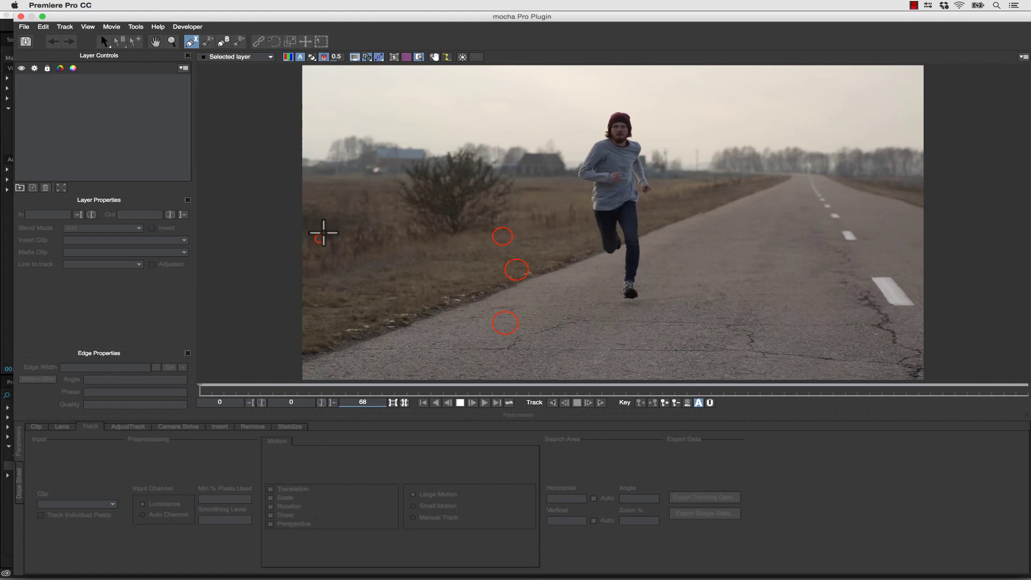
{"action": "left_click", "coordinate": [250, 306]}
{"action": "left_click", "coordinate": [504, 236]}
{"action": "left_click", "coordinate": [518, 271]}
{"action": "left_click", "coordinate": [503, 328]}
{"action": "left_click", "coordinate": [442, 363]}
{"action": "left_click", "coordinate": [355, 365]}
{"action": "left_click", "coordinate": [328, 351]}
{"action": "right_click", "coordinate": [322, 260]}
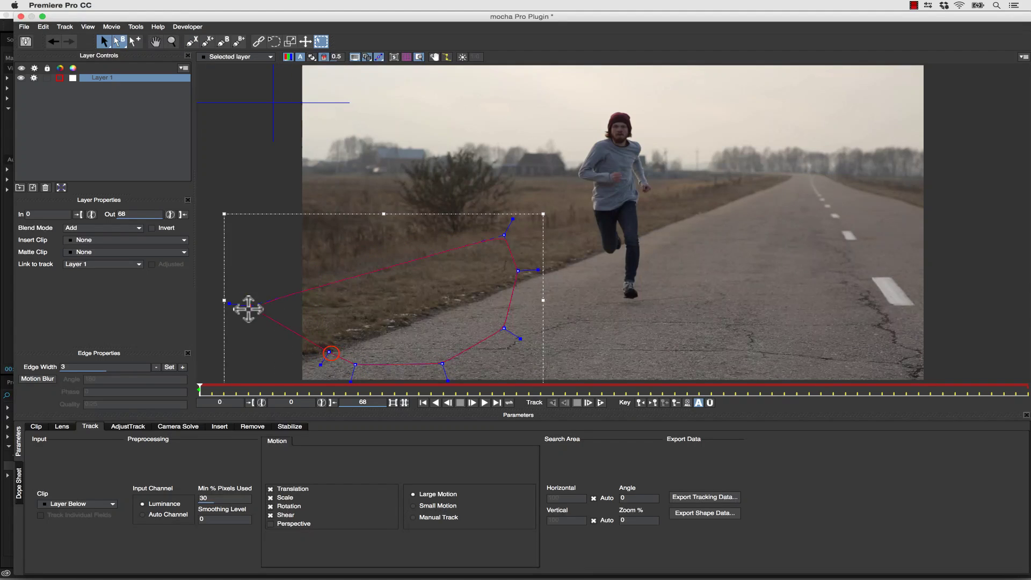
- Add a second spline to the layer outlining the road's right side
{"action": "left_click", "coordinate": [207, 41]}
{"action": "left_click", "coordinate": [754, 244]}
{"action": "left_click", "coordinate": [904, 371]}
{"action": "left_click", "coordinate": [933, 376]}
{"action": "left_click", "coordinate": [980, 340]}
{"action": "left_click", "coordinate": [1024, 274]}
{"action": "left_click", "coordinate": [936, 204]}
{"action": "left_click", "coordinate": [849, 191]}
{"action": "left_click", "coordinate": [787, 188]}
{"action": "left_click", "coordinate": [760, 196]}
{"action": "right_click", "coordinate": [760, 197]}
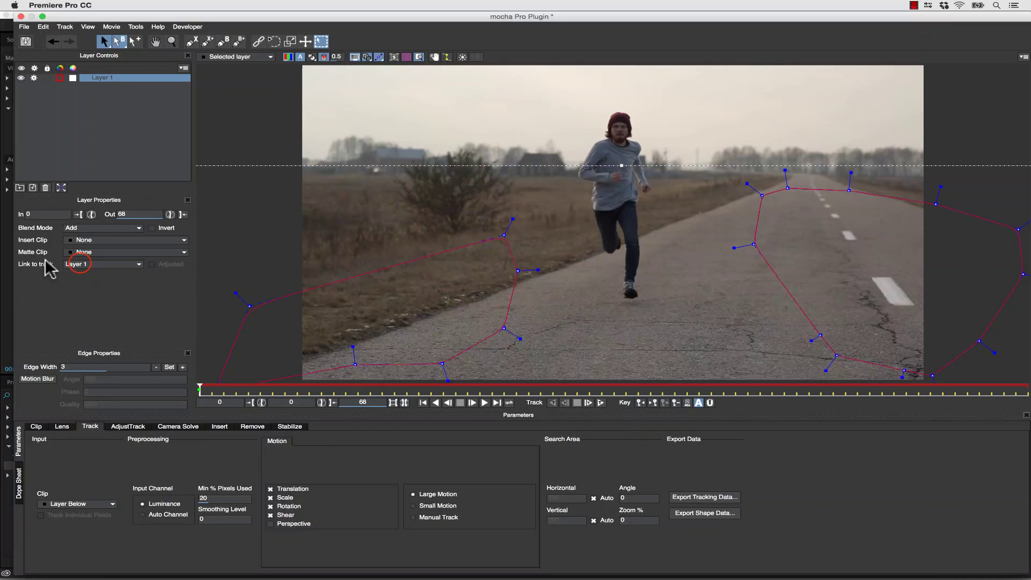
- Set Link to track to None and rename the layer 'ground track'
{"action": "left_click", "coordinate": [81, 264]}
{"action": "left_click", "coordinate": [95, 273]}
{"action": "double_click", "coordinate": [105, 78]}
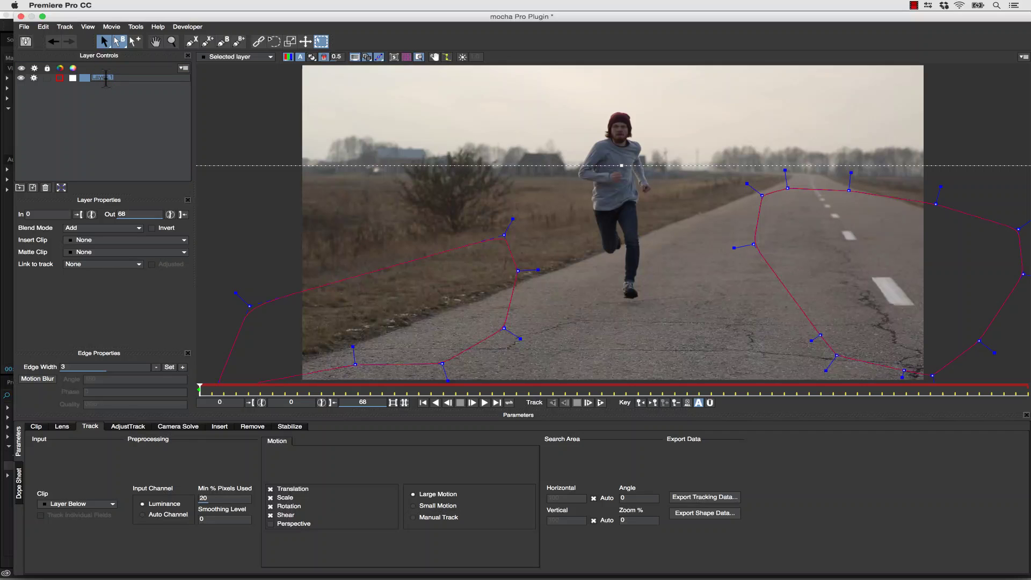
{"action": "type", "text": "ground track"}
{"action": "left_click", "coordinate": [111, 92]}
{"action": "left_click", "coordinate": [99, 75]}
{"action": "left_click", "coordinate": [88, 263]}
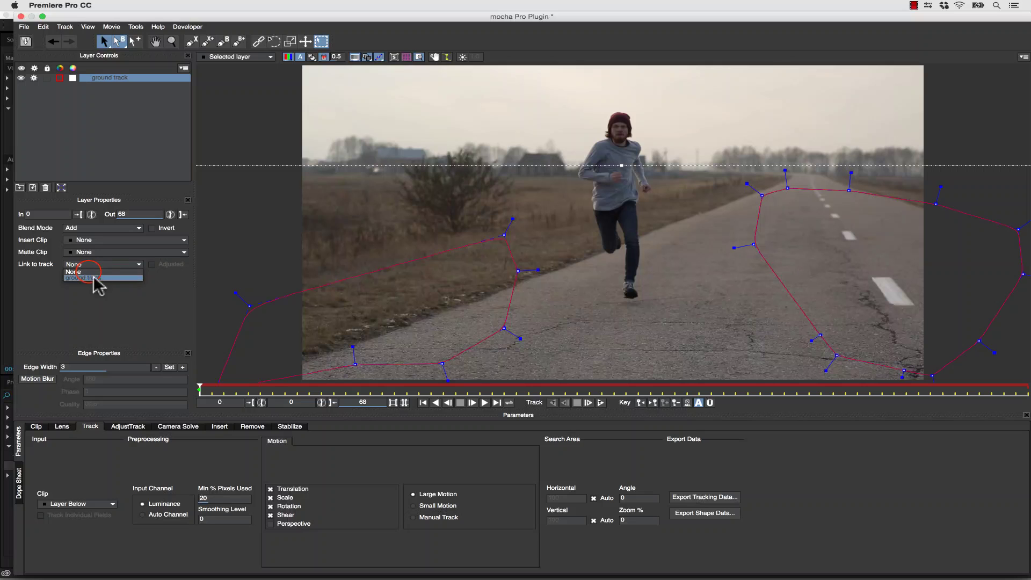
{"action": "left_click", "coordinate": [88, 272]}
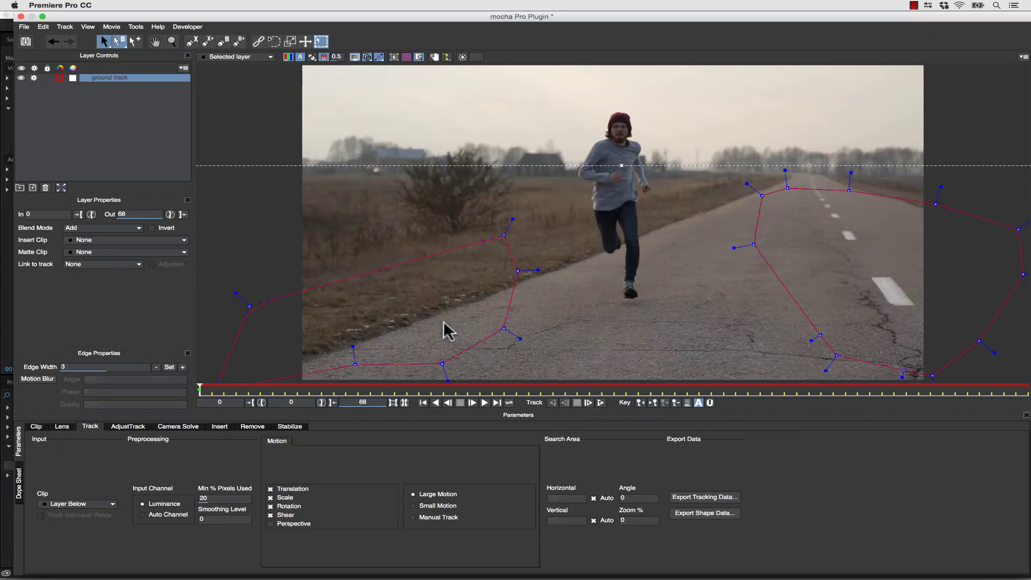
- Fit the planar surface's corners to the road, checking them against the perspective grid
{"action": "left_click", "coordinate": [395, 57]}
{"action": "left_click_drag", "start_coordinate": [489, 268], "coordinate": [830, 236]}
{"action": "left_click_drag", "start_coordinate": [344, 251], "coordinate": [521, 245]}
{"action": "left_click", "coordinate": [406, 57]}
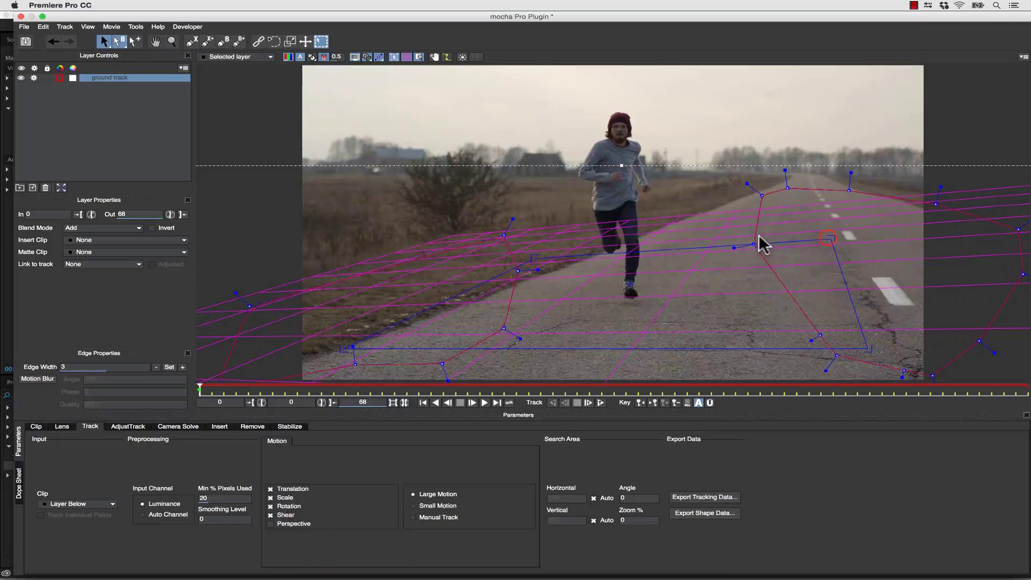
{"action": "left_click_drag", "start_coordinate": [828, 238], "coordinate": [807, 253]}
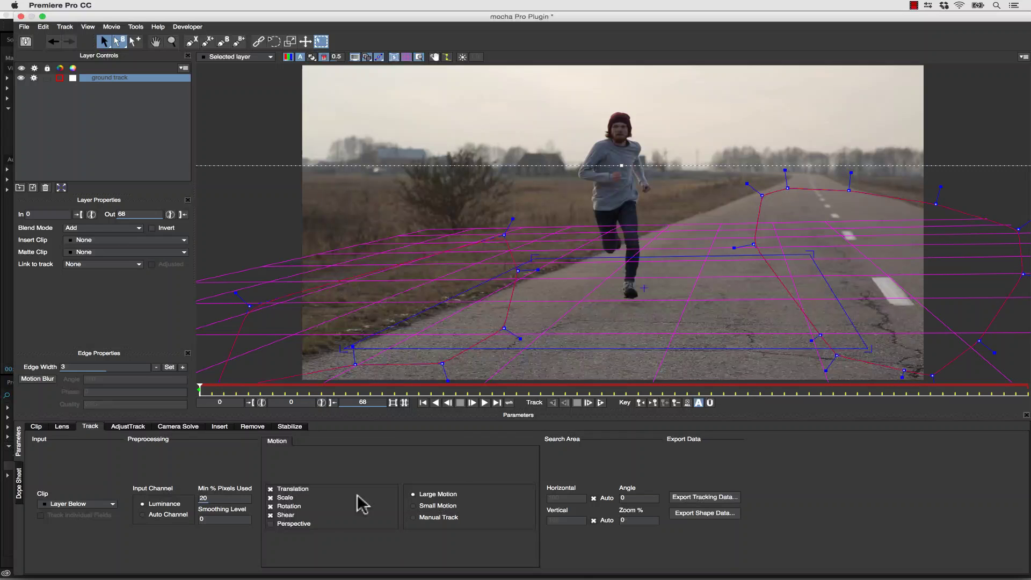
- Enable Perspective motion, track the ground layer forward through the clip, and return near the start
{"action": "left_click", "coordinate": [271, 524]}
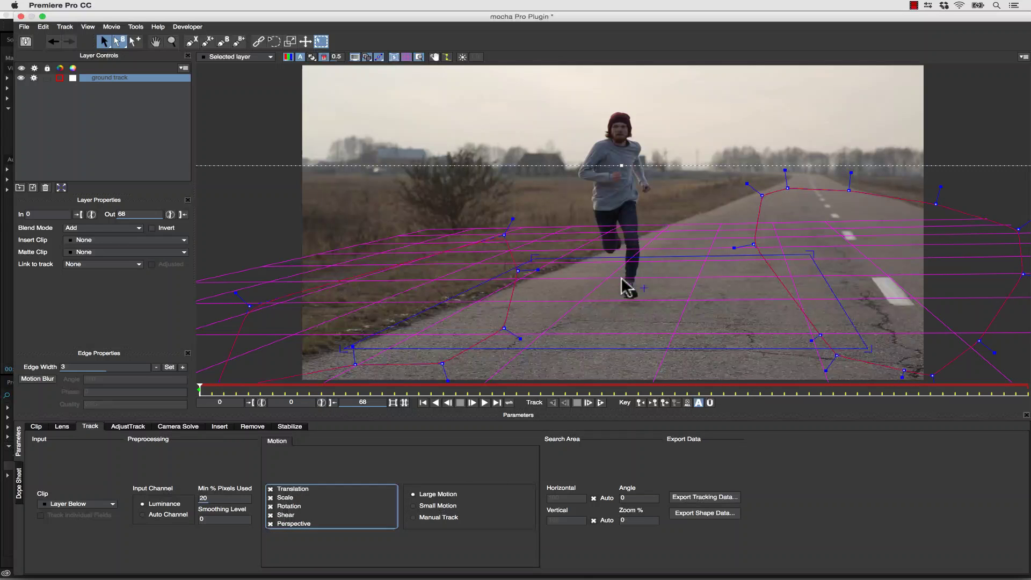
{"action": "left_click", "coordinate": [601, 403]}
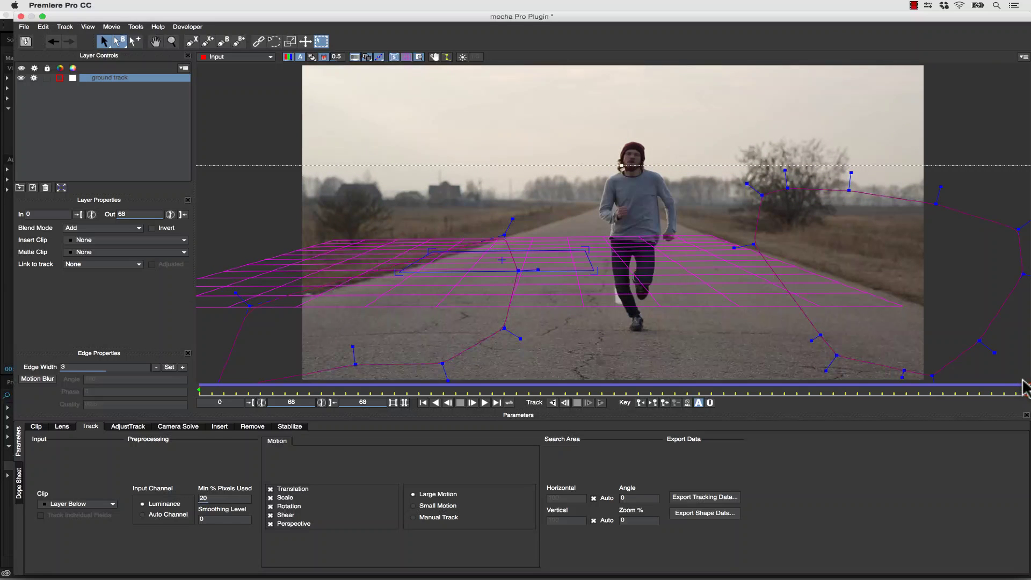
{"action": "left_click_drag", "start_coordinate": [1027, 391], "coordinate": [887, 385]}
{"action": "left_click_drag", "start_coordinate": [808, 384], "coordinate": [167, 386]}
- Smooth only X and Y translation over 8 frames, then play the stabilized preview
{"action": "left_click", "coordinate": [277, 425]}
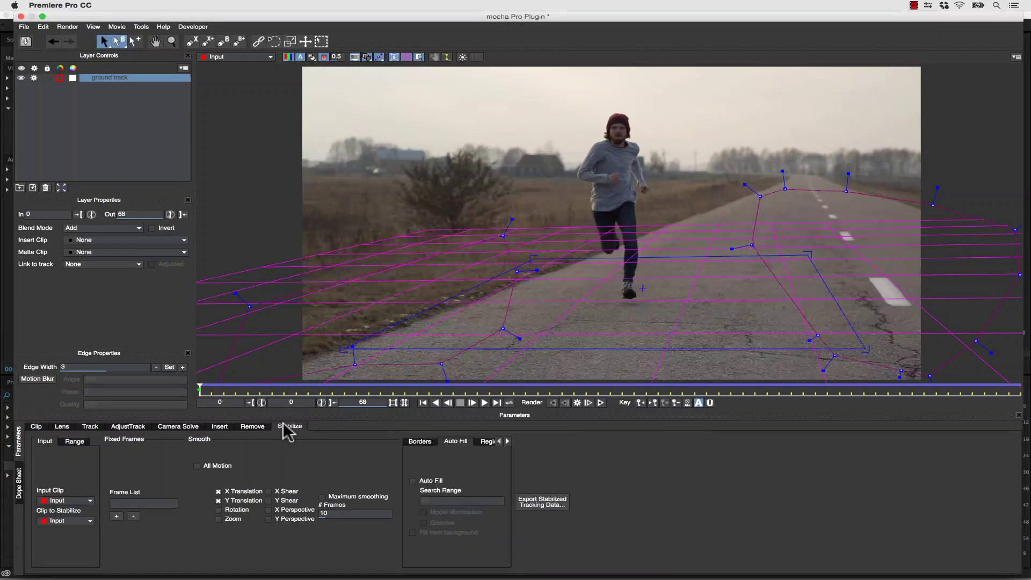
{"action": "left_click", "coordinate": [220, 465]}
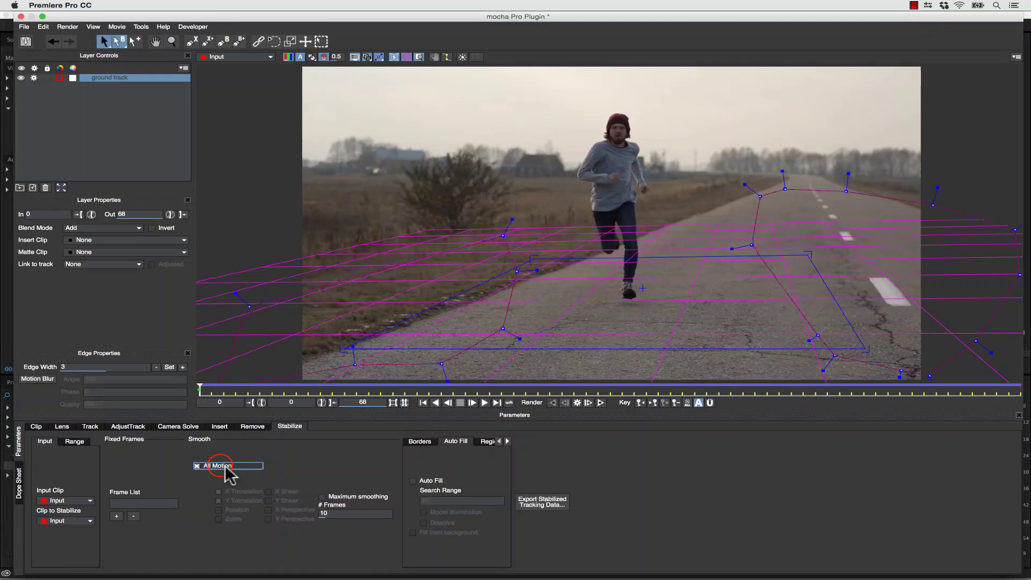
{"action": "left_click", "coordinate": [220, 465]}
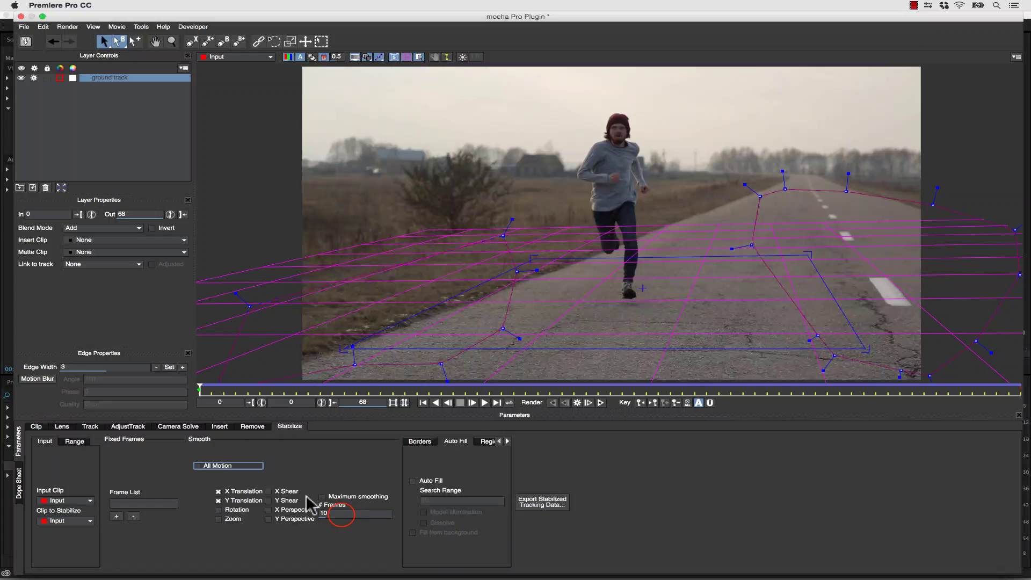
{"action": "left_click", "coordinate": [341, 514]}
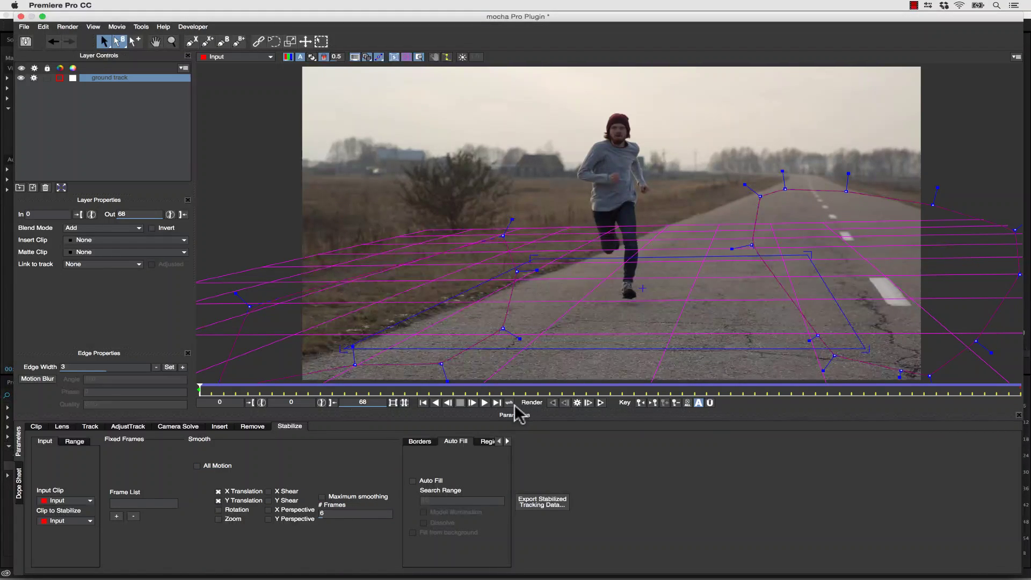
{"action": "left_click", "coordinate": [485, 402]}
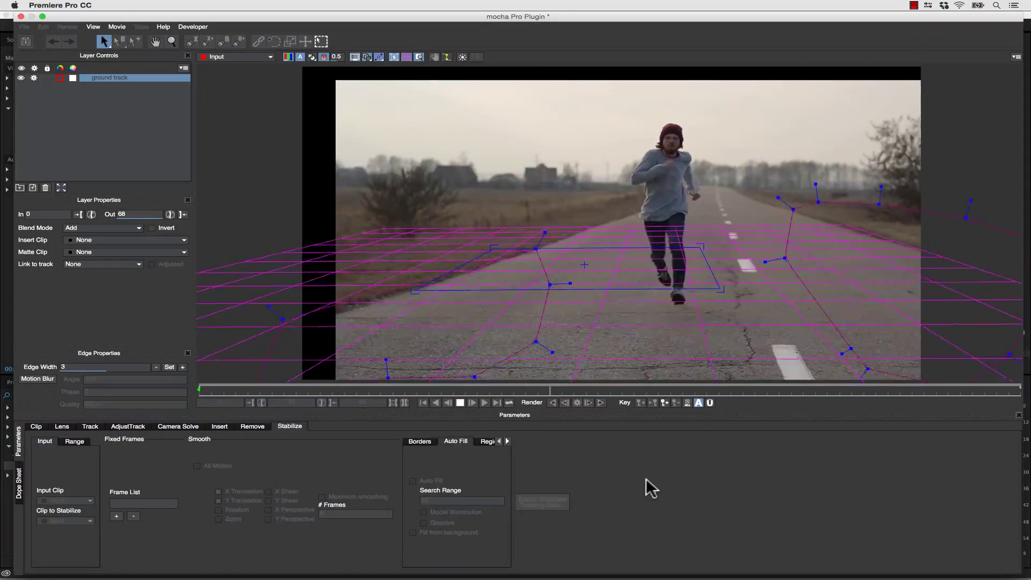
- Enable the Zoom and Apply crop border options and play the stabilized shot from the first frame
{"action": "left_click", "coordinate": [460, 403]}
{"action": "left_click_drag", "start_coordinate": [414, 387], "coordinate": [197, 376]}
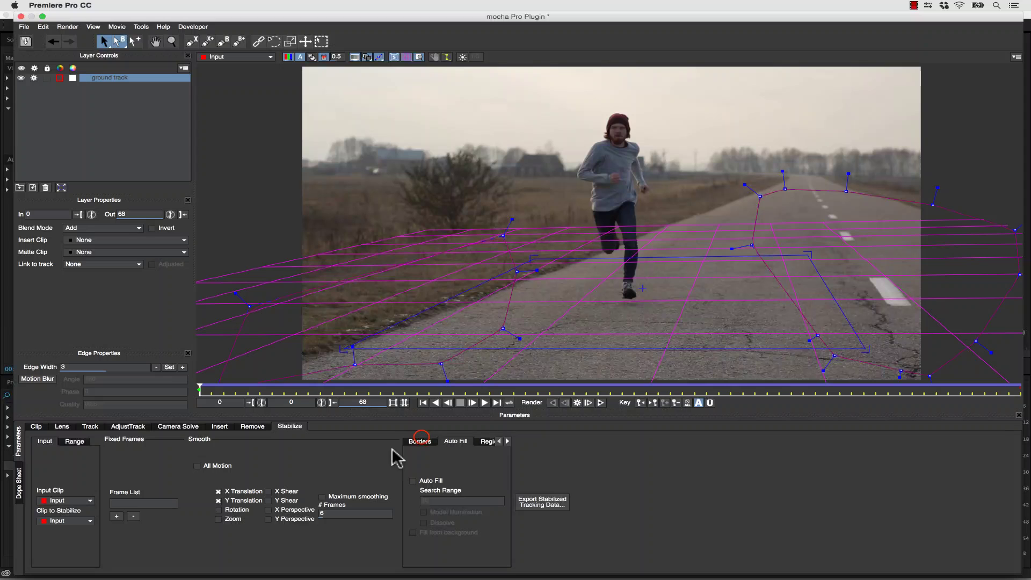
{"action": "left_click", "coordinate": [420, 441]}
{"action": "left_click", "coordinate": [440, 507]}
{"action": "left_click", "coordinate": [440, 517]}
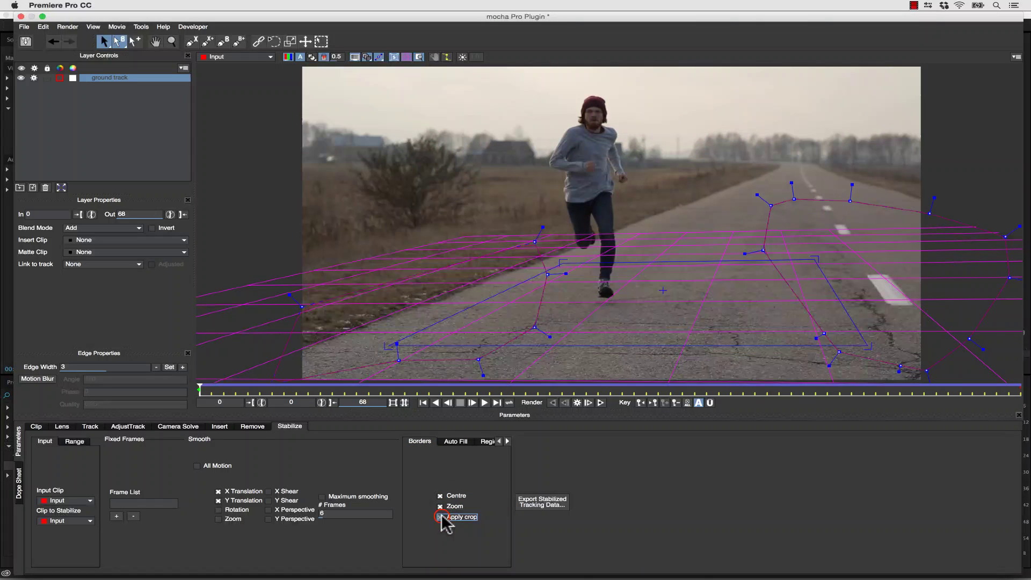
{"action": "left_click", "coordinate": [472, 403]}
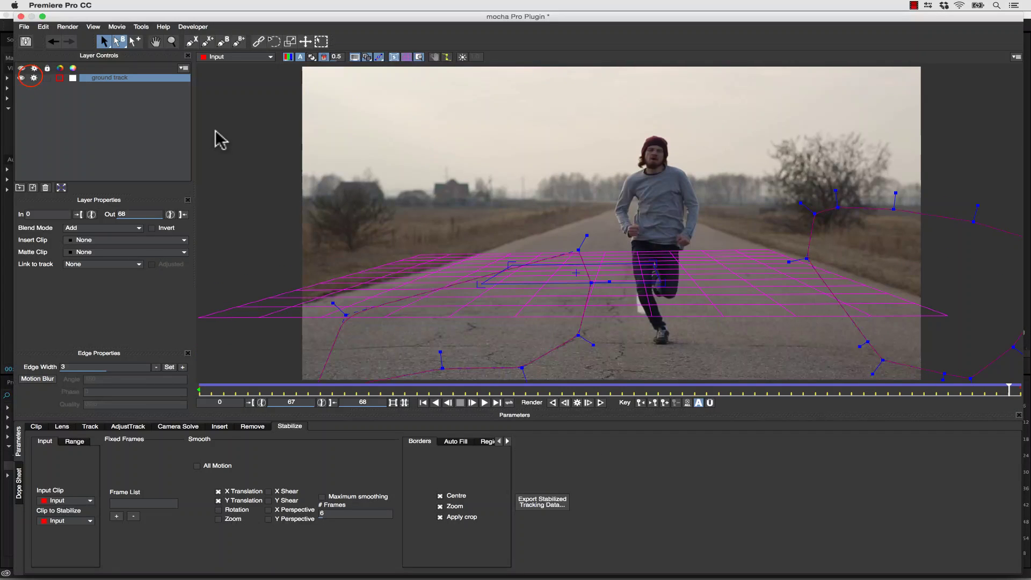
- Disable tracking on ground track and draw an X-spline around the runner's head and shoulders
{"action": "left_click", "coordinate": [34, 77]}
{"action": "left_click", "coordinate": [192, 41]}
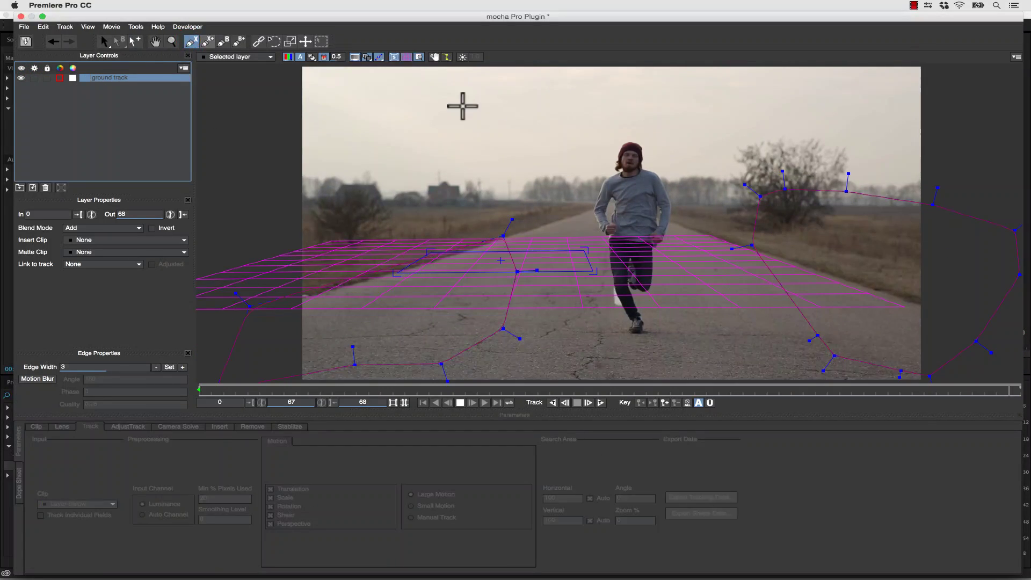
{"action": "left_click", "coordinate": [609, 149]}
{"action": "left_click", "coordinate": [652, 173]}
{"action": "left_click", "coordinate": [648, 156]}
{"action": "left_click", "coordinate": [638, 138]}
{"action": "right_click", "coordinate": [638, 139]}
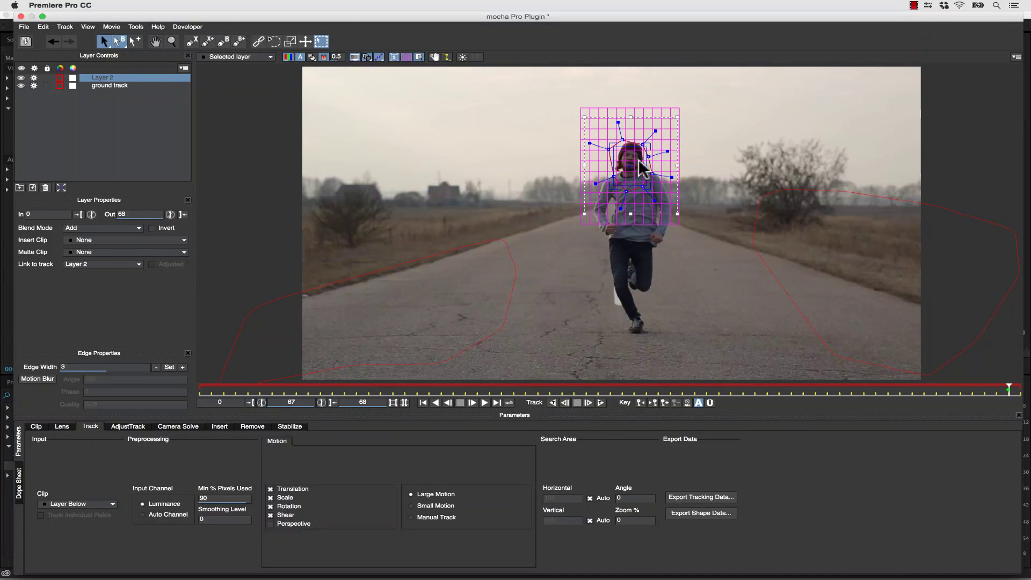
- Turn off Scale, Rotation and Shear and track the head layer with translation only
{"action": "left_click", "coordinate": [270, 498]}
{"action": "left_click", "coordinate": [270, 506]}
{"action": "left_click", "coordinate": [270, 514]}
{"action": "left_click", "coordinate": [552, 402]}
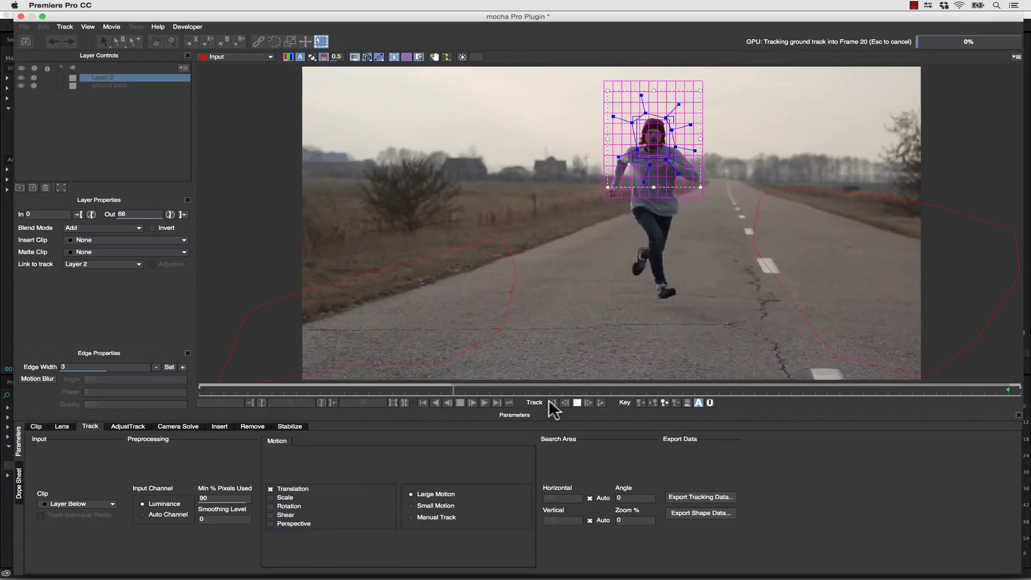
{"action": "left_click", "coordinate": [295, 430]}
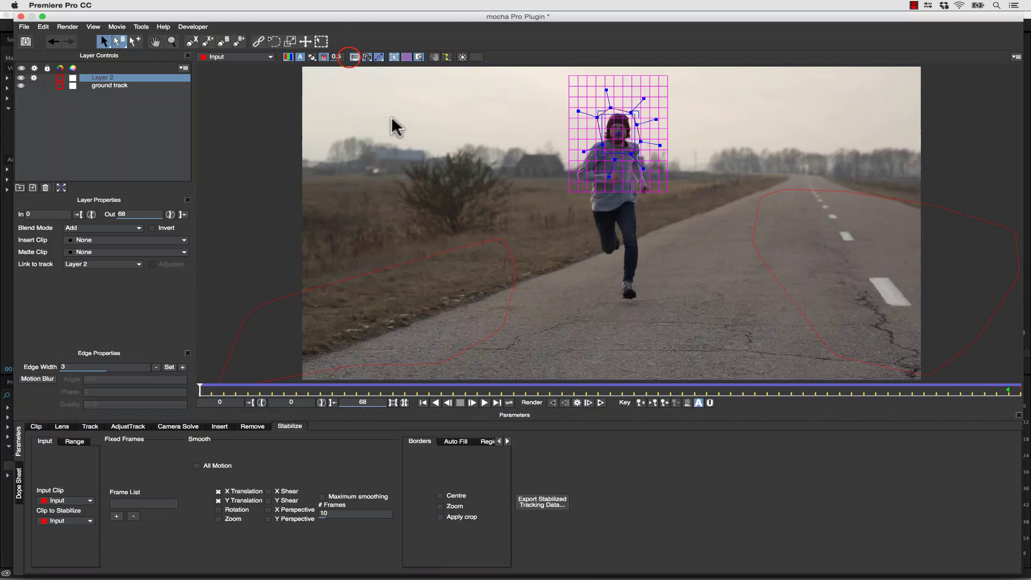
- Hide overlays, render Layer 2's stabilization, then enable Centre, Zoom and Apply crop and play it
{"action": "left_click", "coordinate": [350, 57]}
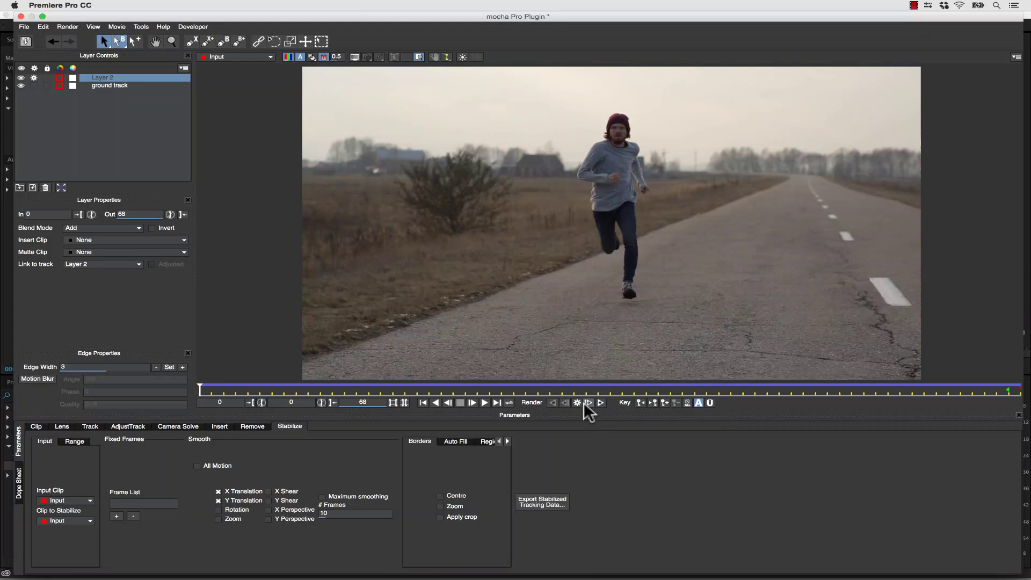
{"action": "left_click", "coordinate": [600, 402]}
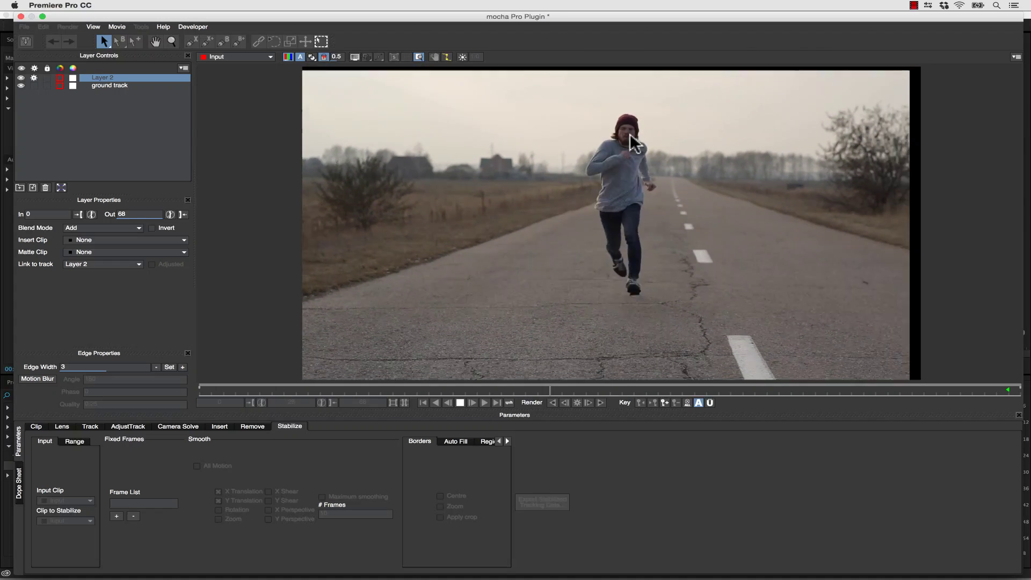
{"action": "left_click", "coordinate": [461, 402]}
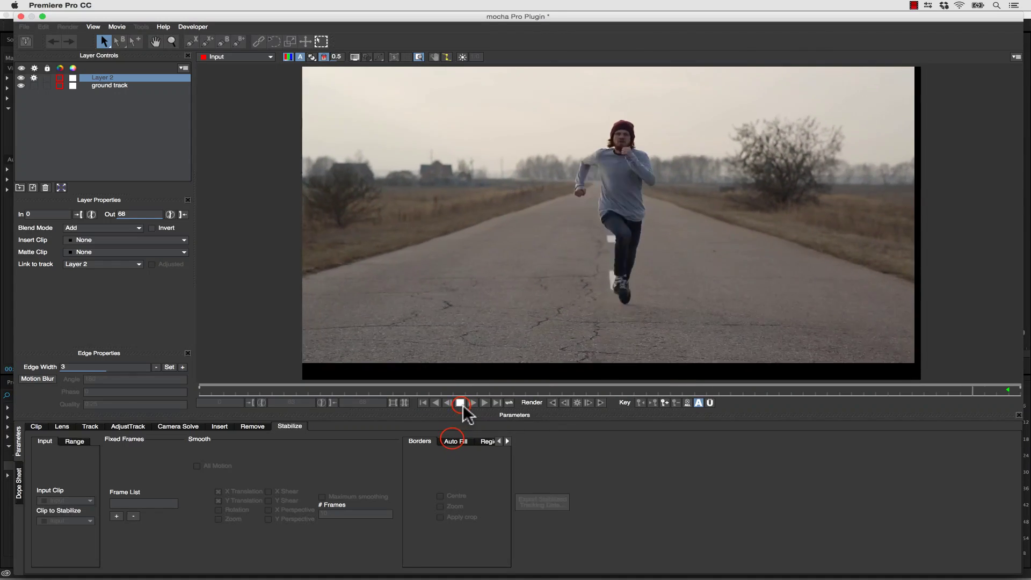
{"action": "left_click", "coordinate": [440, 495]}
{"action": "left_click", "coordinate": [440, 507]}
{"action": "left_click", "coordinate": [440, 517]}
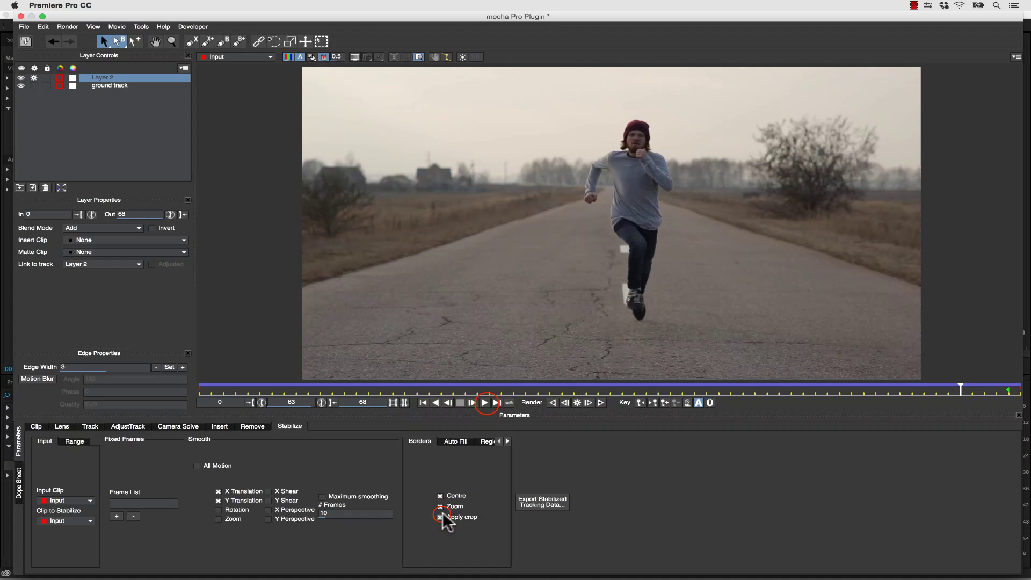
{"action": "left_click", "coordinate": [485, 403]}
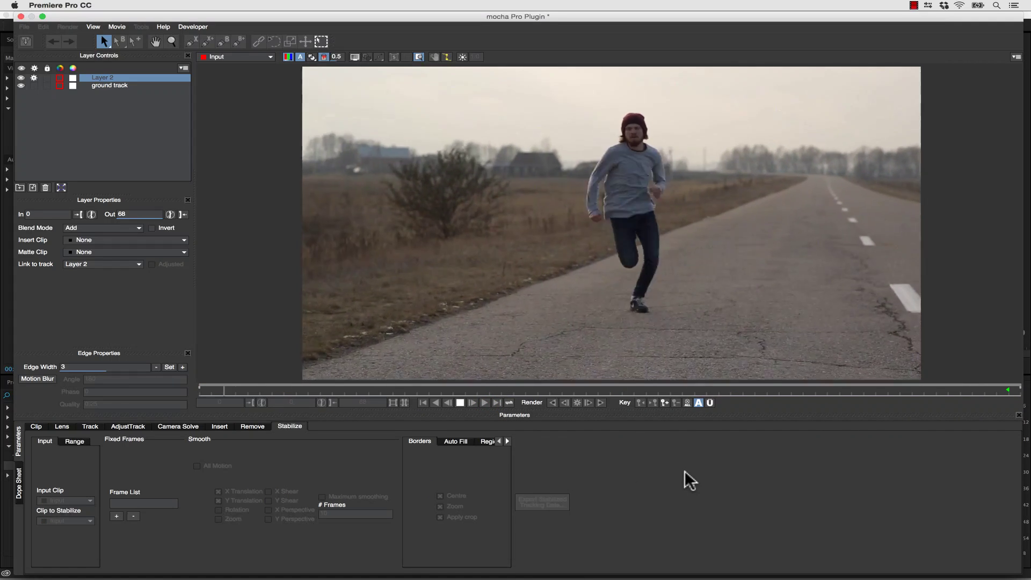
- Stop playback, reselect ground track, and close mocha to Premiere's expanded Matte settings
{"action": "left_click", "coordinate": [288, 426]}
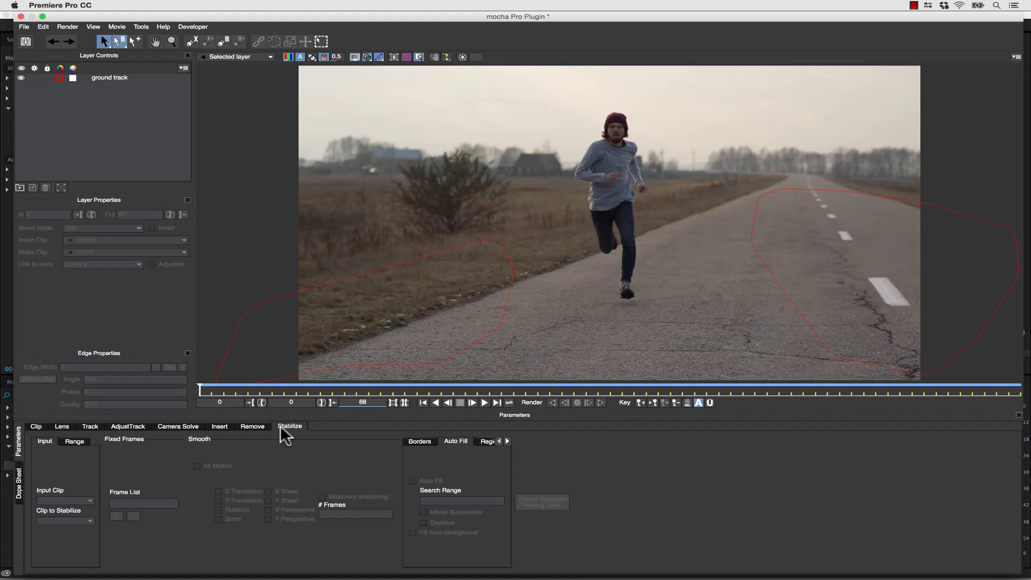
{"action": "left_click", "coordinate": [104, 84]}
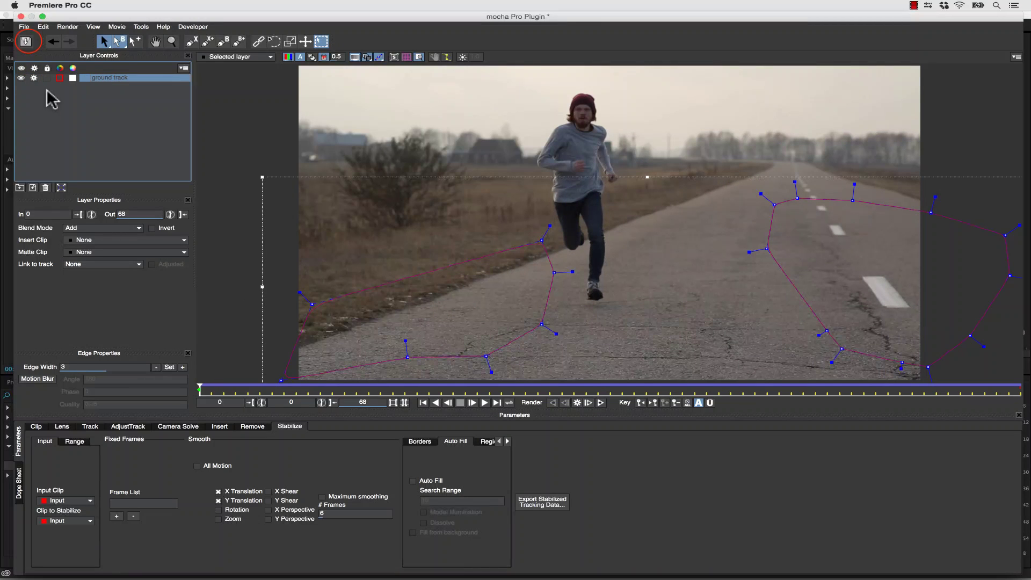
{"action": "left_click", "coordinate": [21, 17]}
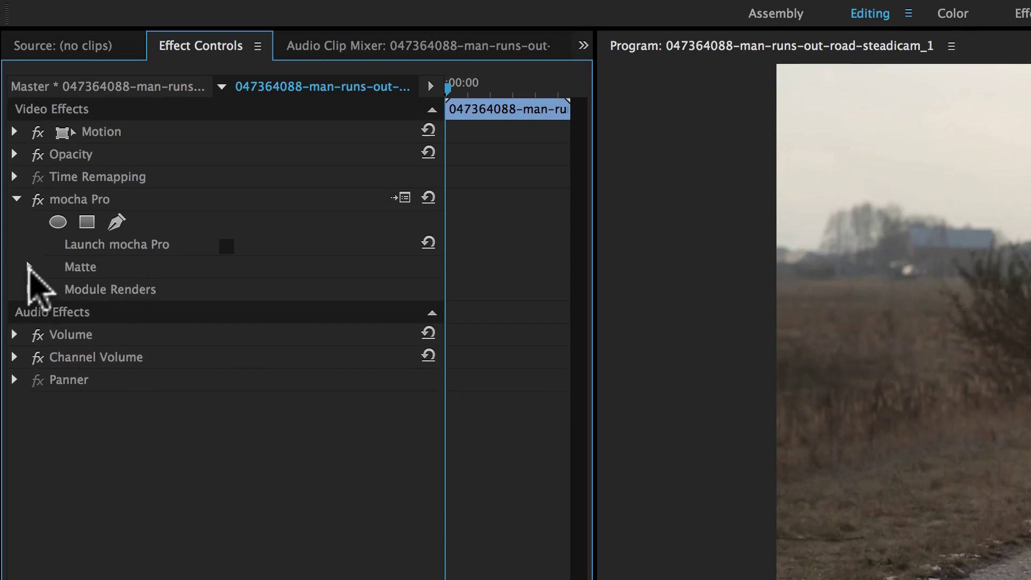
{"action": "left_click", "coordinate": [16, 168]}
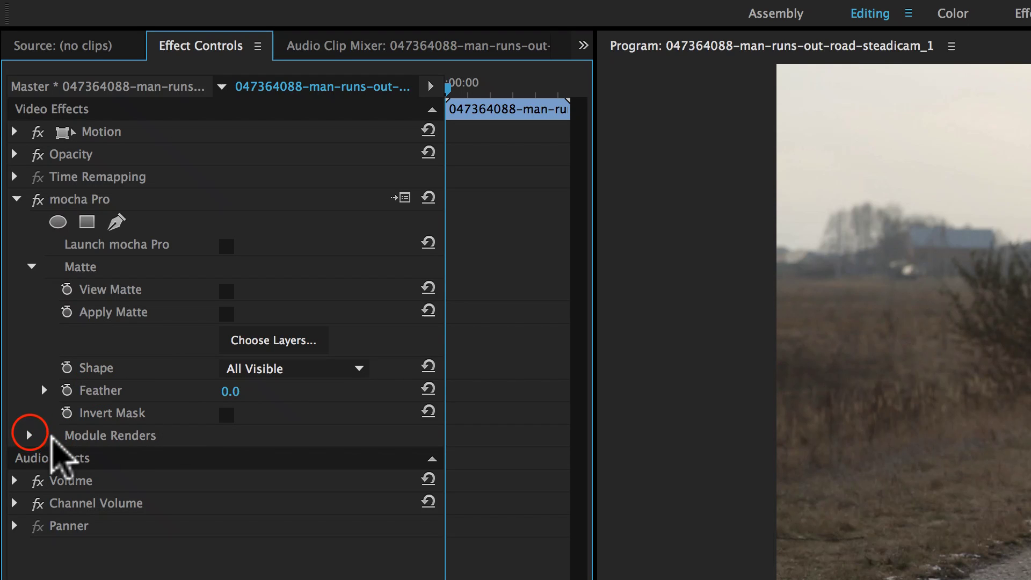
- Turn on Render with Clip set to Stabilize under Module Renders and play the sequence
{"action": "left_click", "coordinate": [29, 435]}
{"action": "left_click", "coordinate": [226, 459]}
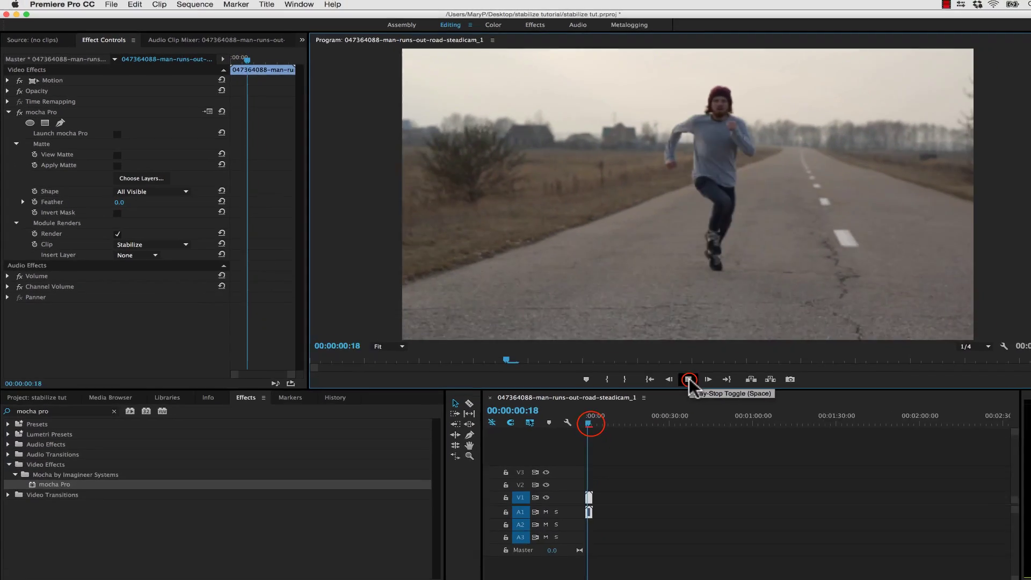
{"action": "left_click", "coordinate": [664, 365]}
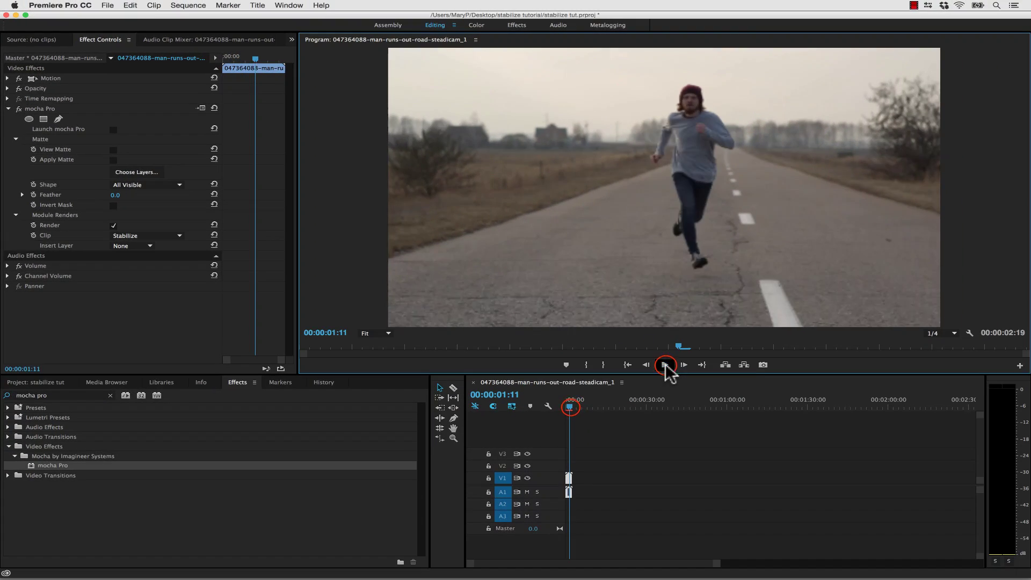
{"action": "left_click_drag", "start_coordinate": [570, 408], "coordinate": [557, 414]}
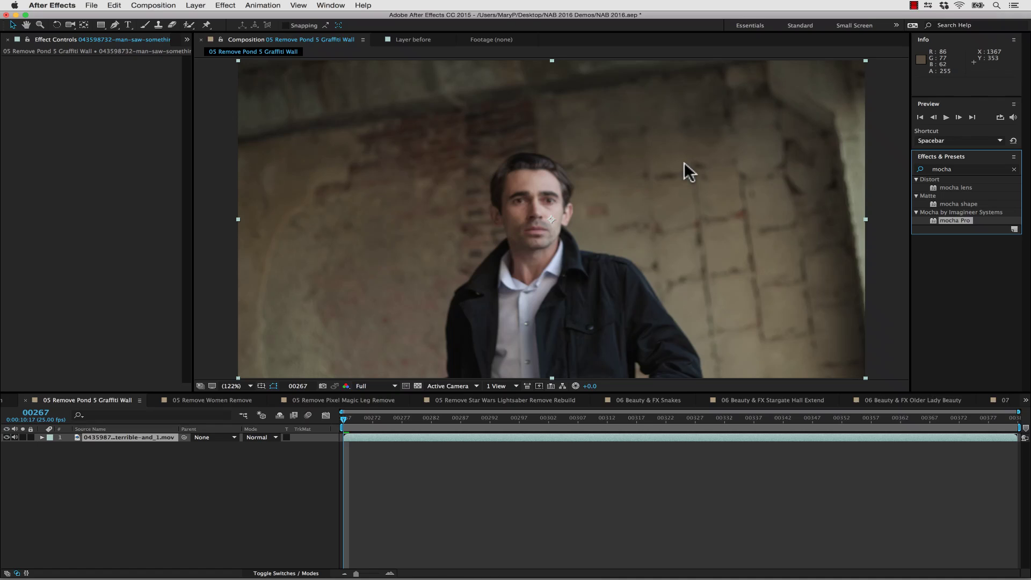
- Apply mocha Pro to the graffiti-wall footage layer and launch its plugin window
{"action": "left_click_drag", "start_coordinate": [681, 167], "coordinate": [117, 442]}
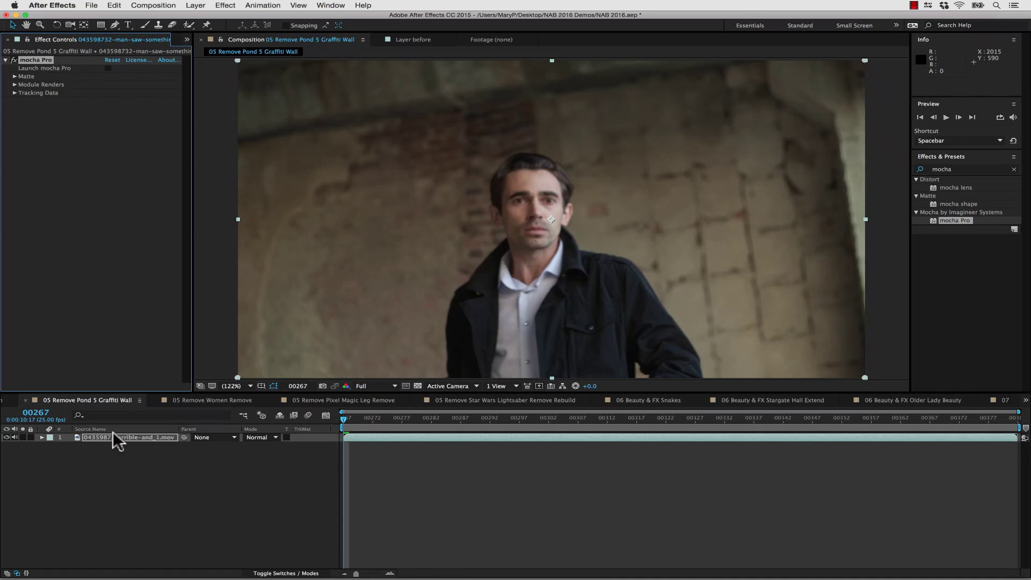
{"action": "left_click", "coordinate": [108, 69]}
- Zoom in and scrub between the last and first frames to inspect the wall
{"action": "left_click", "coordinate": [166, 40]}
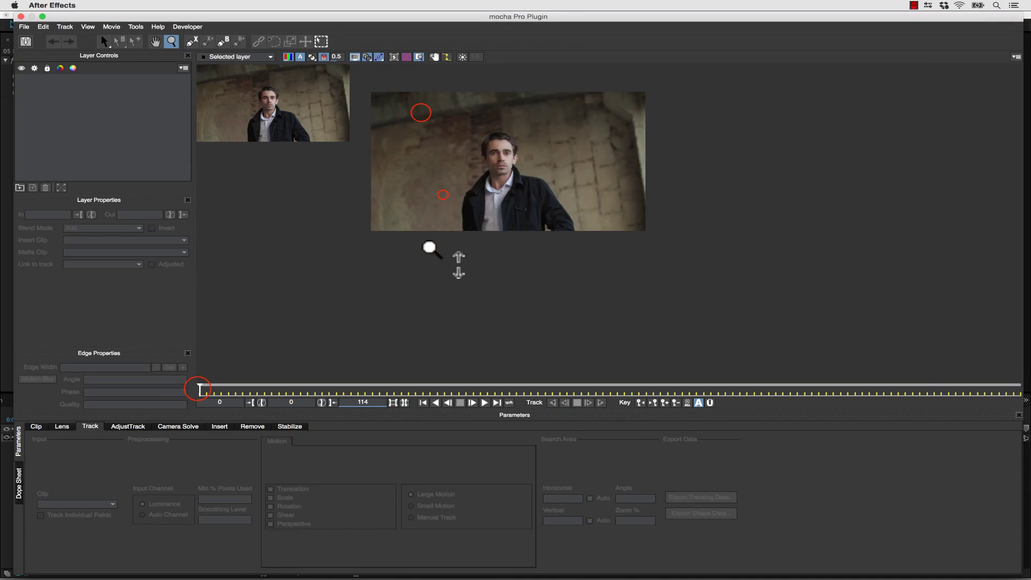
{"action": "left_click_drag", "start_coordinate": [211, 389], "coordinate": [1004, 359]}
{"action": "left_click_drag", "start_coordinate": [495, 168], "coordinate": [687, 155]}
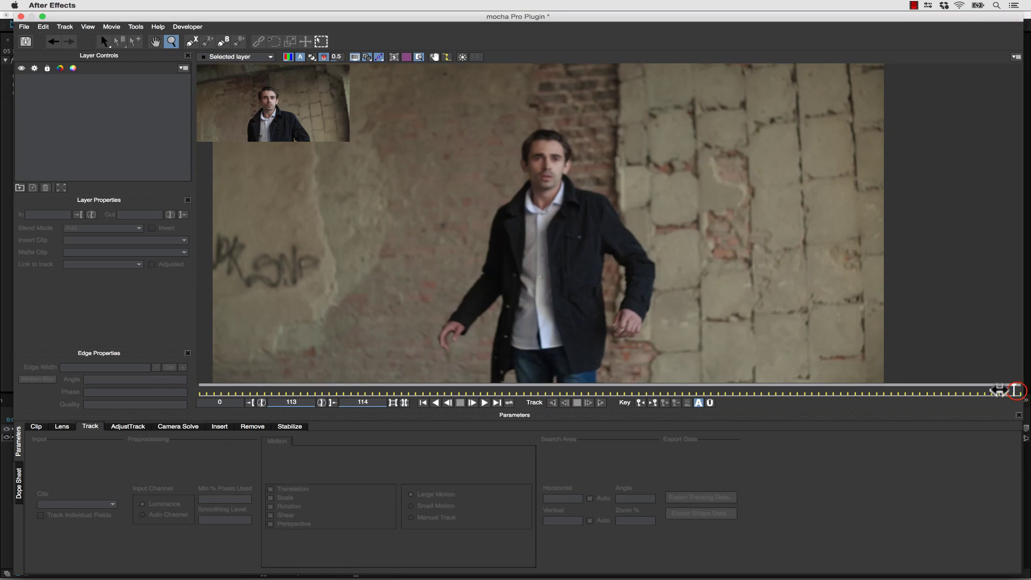
{"action": "left_click_drag", "start_coordinate": [967, 389], "coordinate": [1027, 386]}
{"action": "left_click", "coordinate": [419, 57]}
- Draw and close an X-spline outlining the graffiti wall area with the X-spline tool
{"action": "left_click", "coordinate": [430, 161], "text": "alt"}
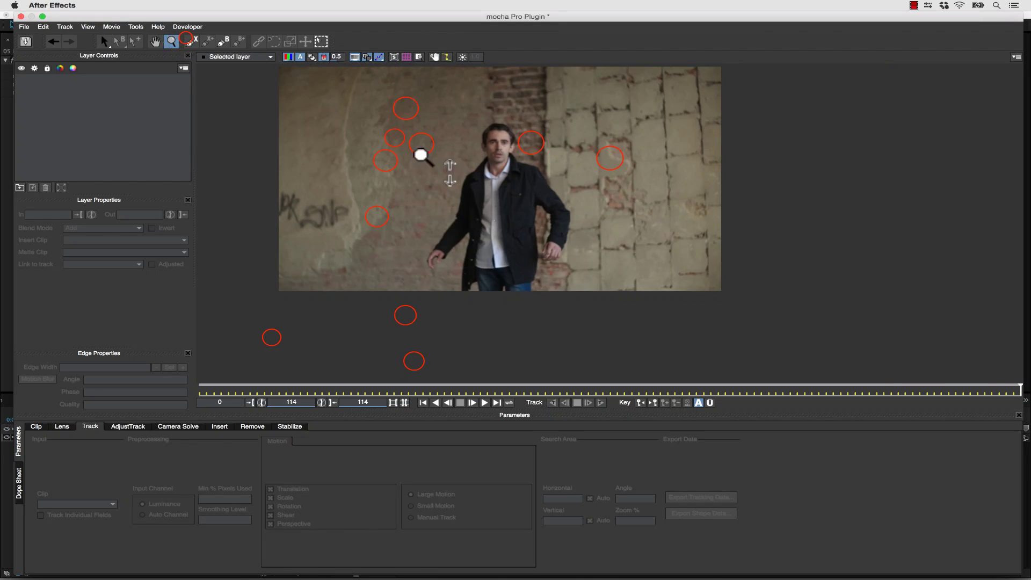
{"action": "key", "text": "super+l"}
{"action": "left_click", "coordinate": [274, 355]}
{"action": "left_click", "coordinate": [413, 359]}
{"action": "left_click", "coordinate": [397, 296]}
{"action": "left_click", "coordinate": [378, 207]}
{"action": "left_click", "coordinate": [392, 156]}
{"action": "left_click", "coordinate": [476, 141]}
{"action": "left_click", "coordinate": [566, 147]}
{"action": "left_click", "coordinate": [626, 170]}
{"action": "left_click", "coordinate": [655, 267]}
{"action": "left_click", "coordinate": [703, 364]}
{"action": "left_click", "coordinate": [804, 365]}
{"action": "left_click", "coordinate": [885, 120]}
{"action": "left_click", "coordinate": [732, 81]}
{"action": "left_click", "coordinate": [535, 83]}
{"action": "left_click", "coordinate": [336, 91]}
{"action": "left_click", "coordinate": [242, 83]}
{"action": "left_click", "coordinate": [222, 146]}
{"action": "left_click", "coordinate": [207, 258]}
{"action": "right_click", "coordinate": [218, 184]}
- Name the layer bg, enable Perspective motion, and track backwards, restarting from frame 96
{"action": "double_click", "coordinate": [110, 76]}
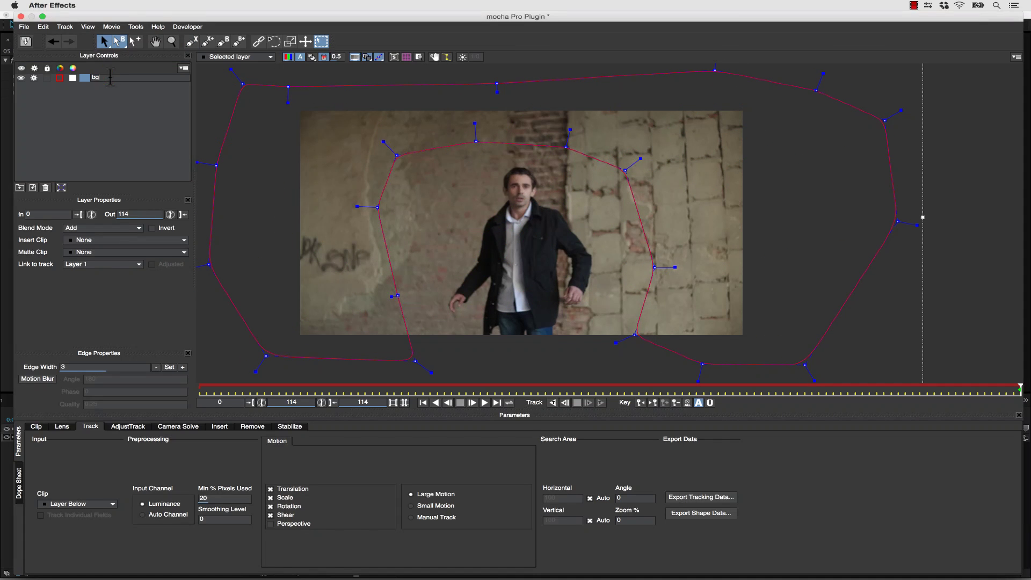
{"action": "left_click", "coordinate": [287, 524]}
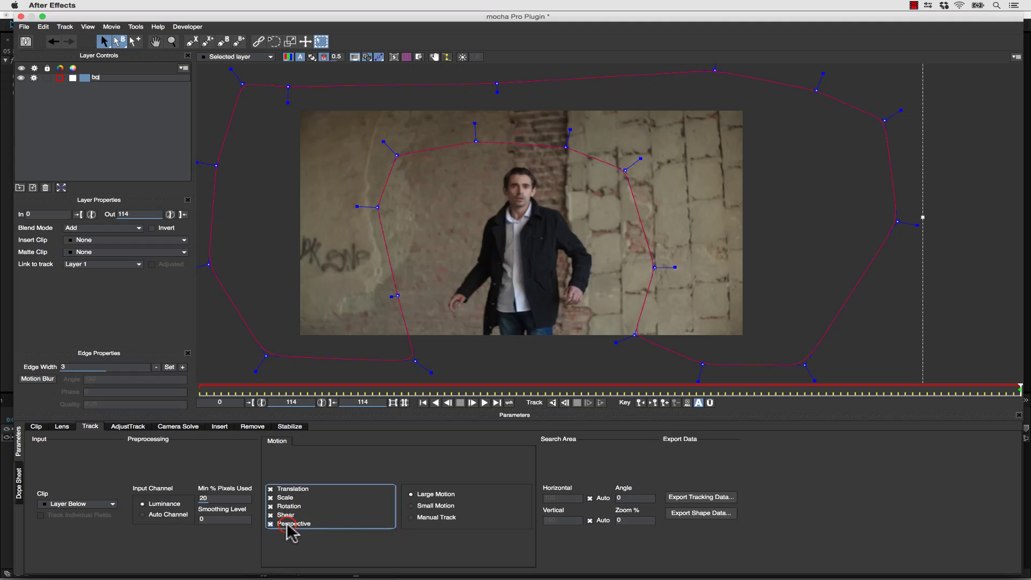
{"action": "left_click", "coordinate": [553, 403]}
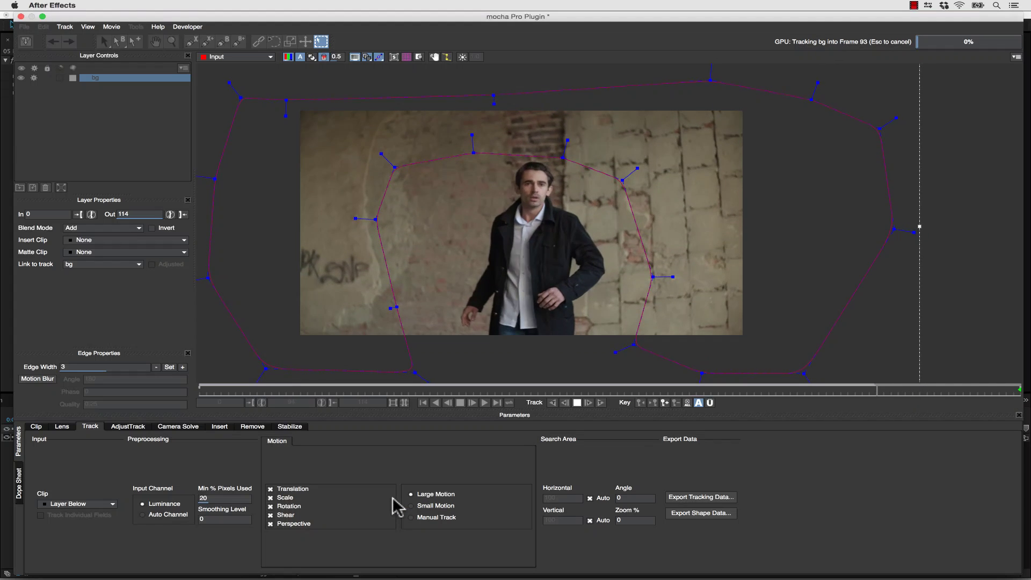
{"action": "key", "text": "Escape"}
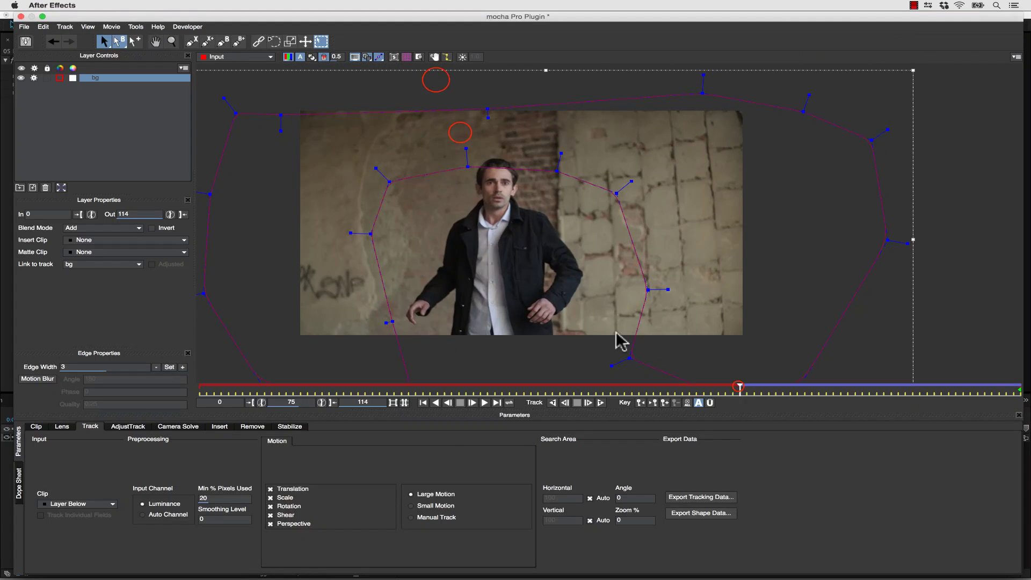
{"action": "left_click", "coordinate": [892, 396]}
{"action": "left_click", "coordinate": [553, 403]}
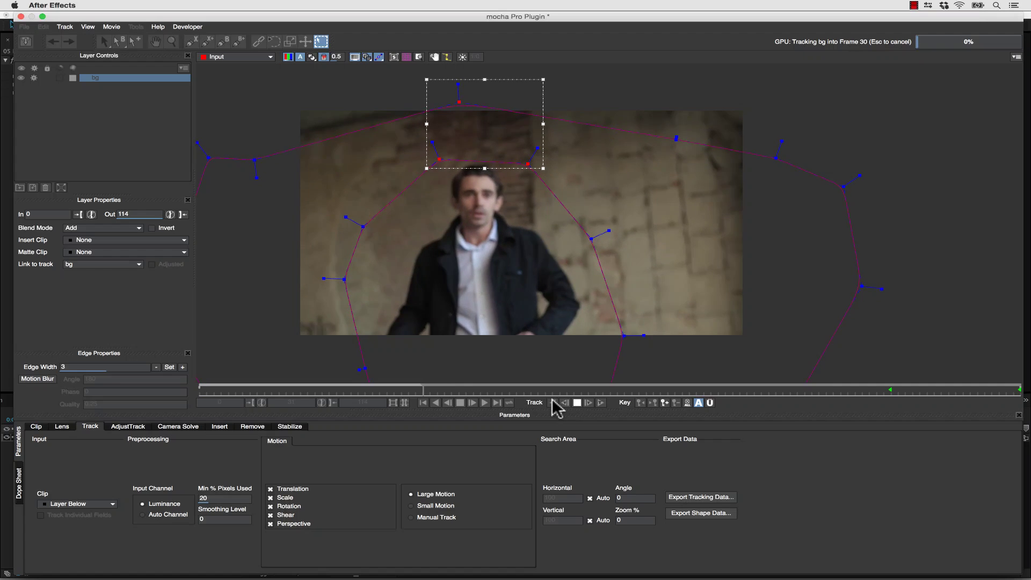
- Correct the drifting shape points and re-track backwards from frame 18 to the start
{"action": "key", "text": "Escape"}
{"action": "key", "text": "ctrl+a"}
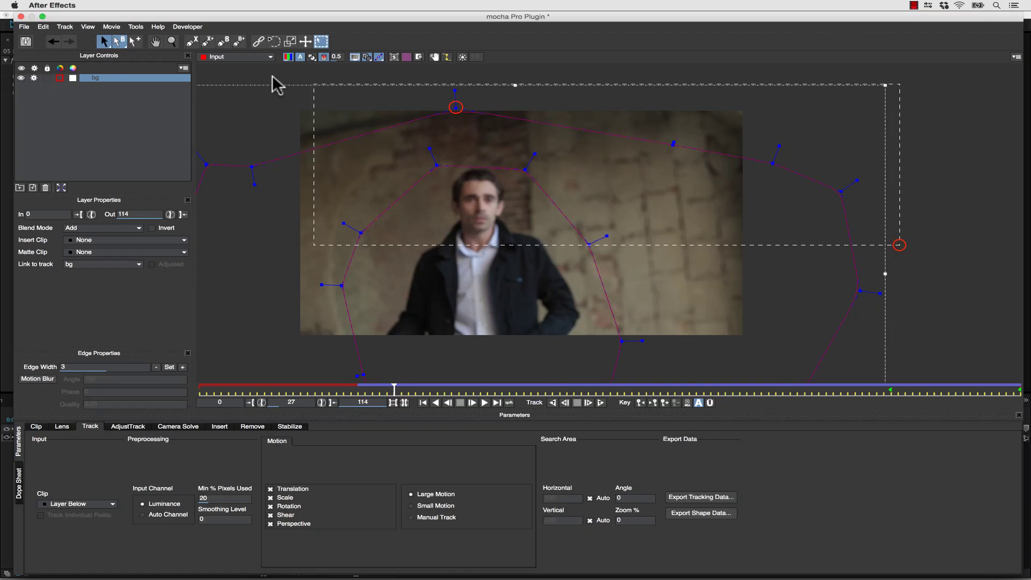
{"action": "left_click", "coordinate": [553, 402]}
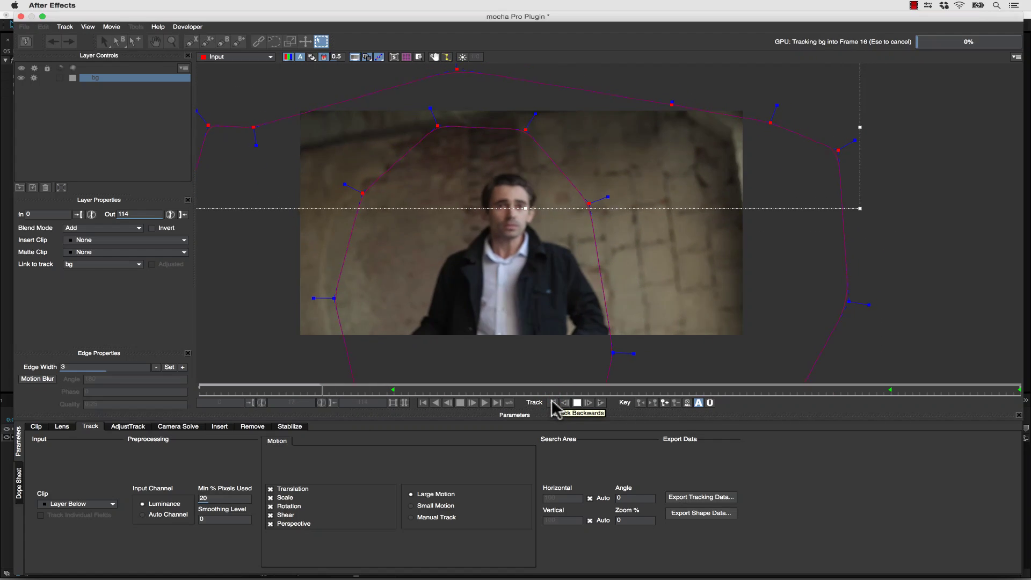
{"action": "key", "text": "Escape"}
{"action": "left_click_drag", "start_coordinate": [248, 395], "coordinate": [329, 395]}
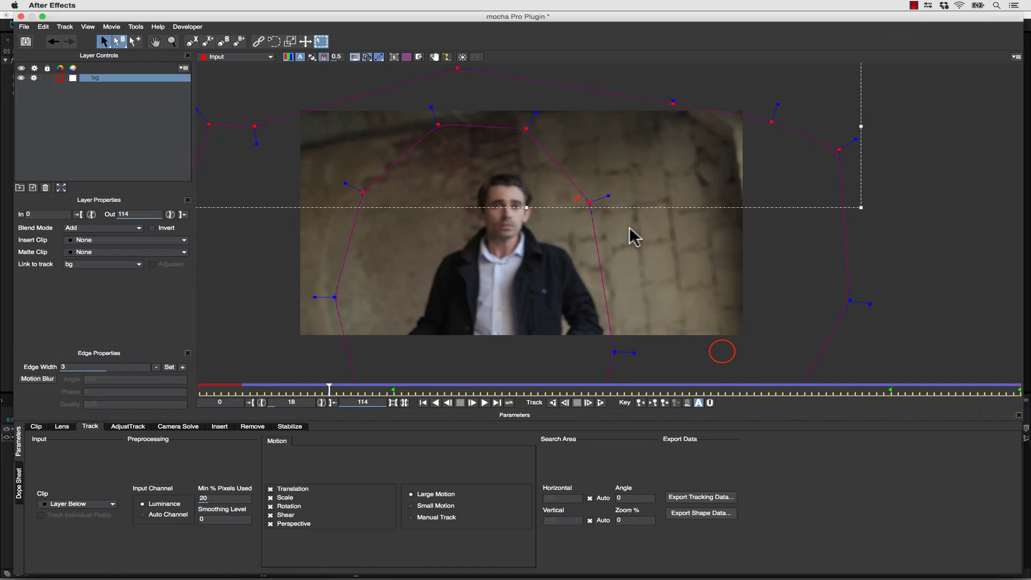
{"action": "left_click", "coordinate": [580, 190]}
{"action": "left_click", "coordinate": [554, 403]}
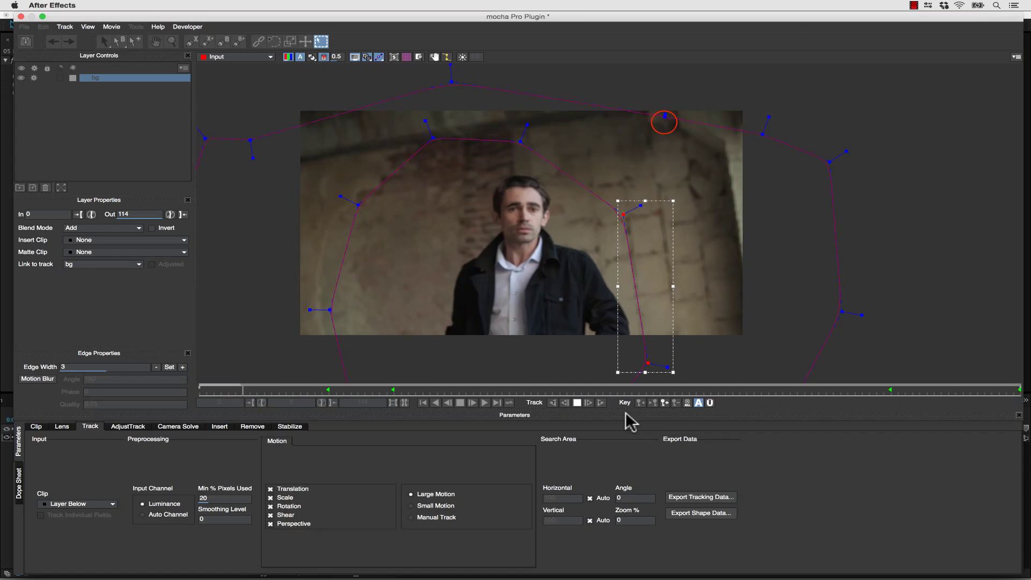
{"action": "key", "text": "ctrl+a"}
{"action": "key", "text": "ctrl+z"}
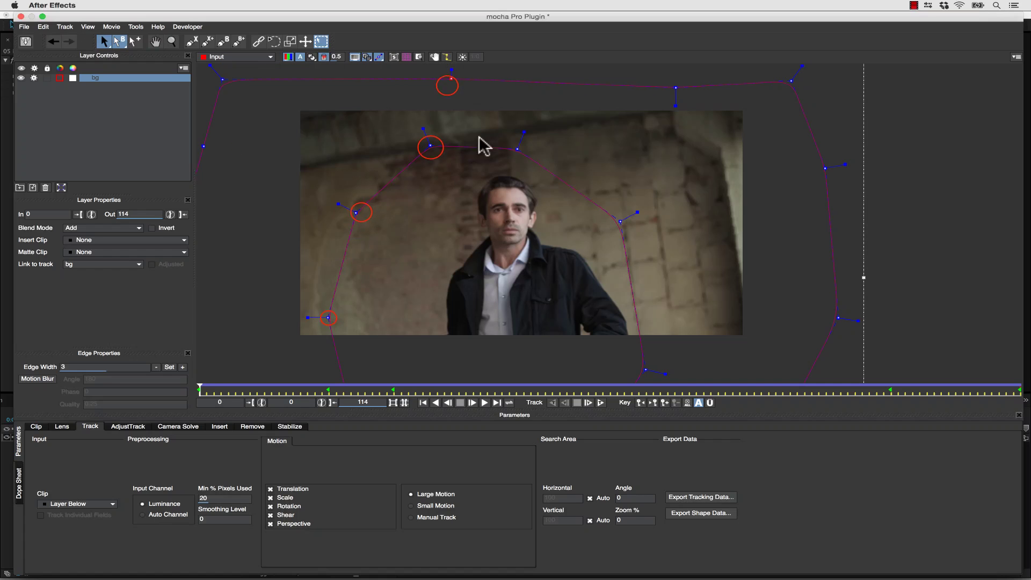
{"action": "mouse_move", "coordinate": [201, 394]}
{"action": "left_mouse_down"}
{"action": "mouse_move", "coordinate": [877, 395]}
{"action": "mouse_move", "coordinate": [206, 393]}
{"action": "left_mouse_up"}
- From the first frame, stabilize All Motion with maximum smoothing and preview the result
{"action": "left_click", "coordinate": [200, 394]}
{"action": "left_click", "coordinate": [298, 427]}
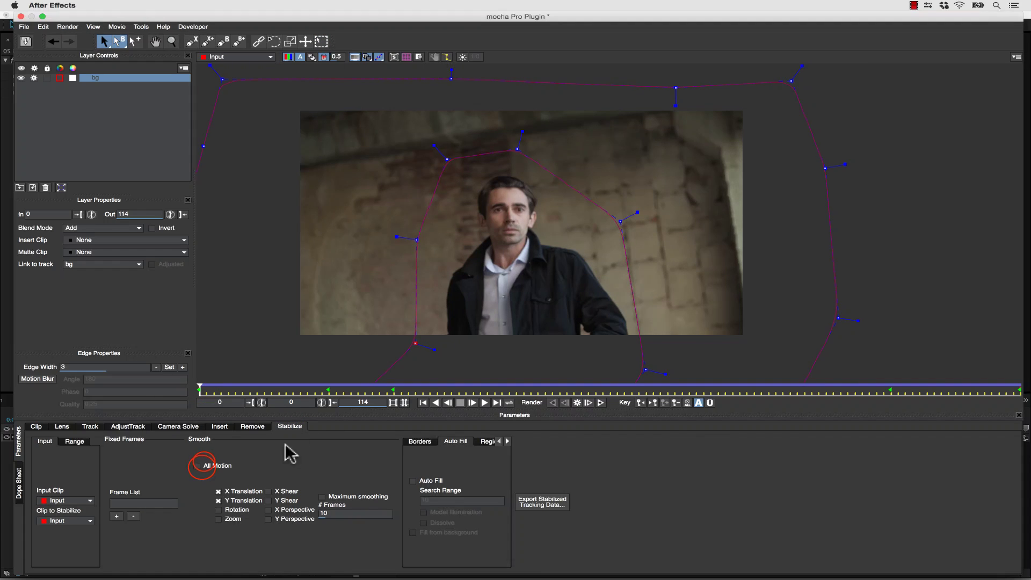
{"action": "left_click", "coordinate": [197, 466]}
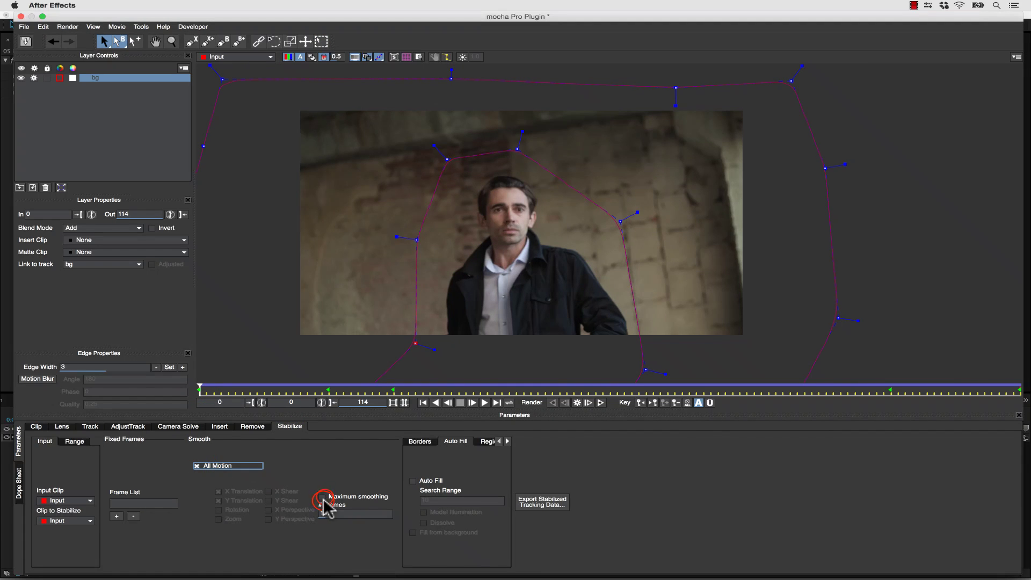
{"action": "key", "text": "space"}
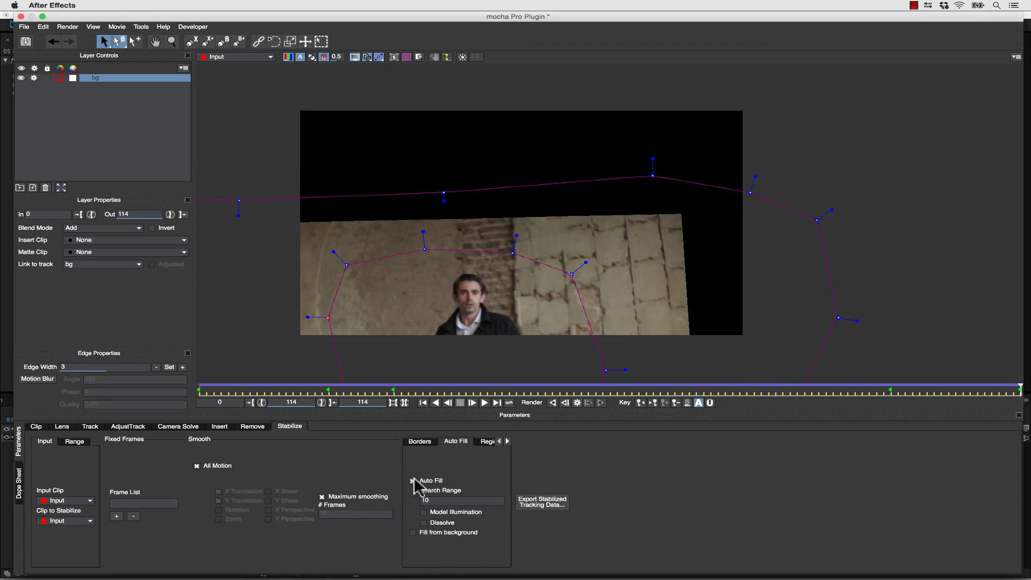
- Enable Auto Fill with Model Illumination and render the stabilized clip with filled edges
{"action": "left_click", "coordinate": [413, 481]}
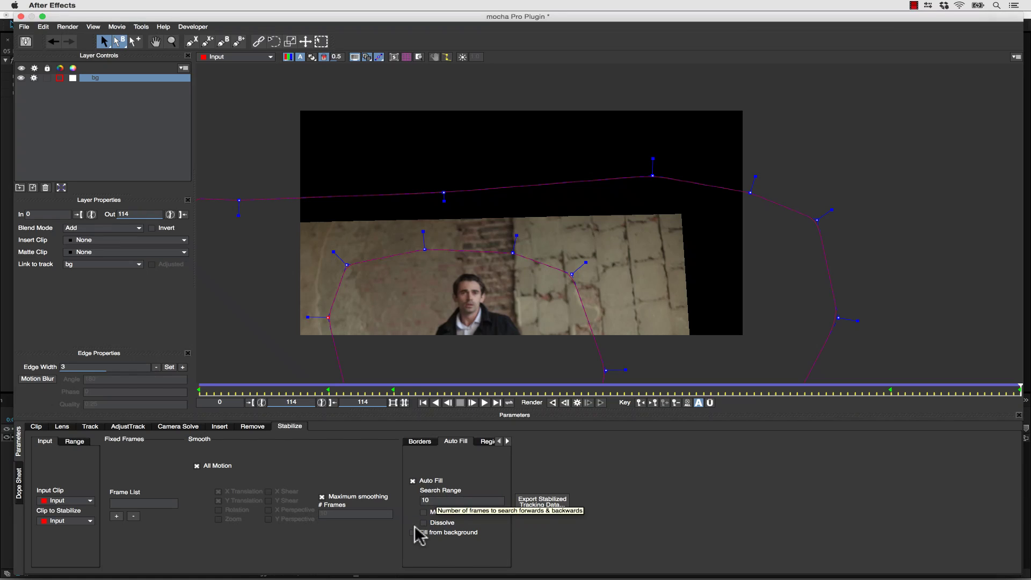
{"action": "left_click", "coordinate": [423, 512]}
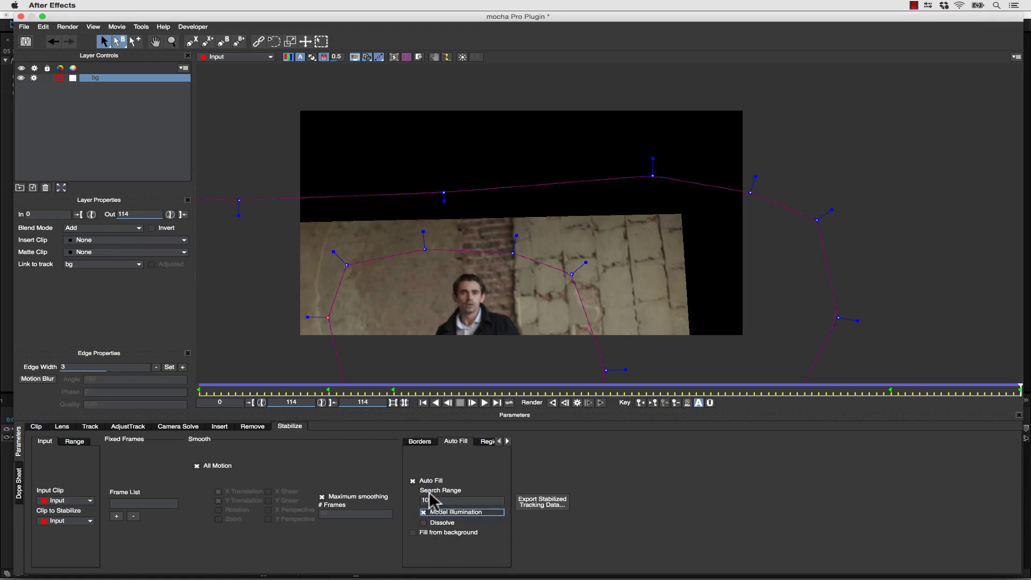
{"action": "left_click", "coordinate": [578, 402]}
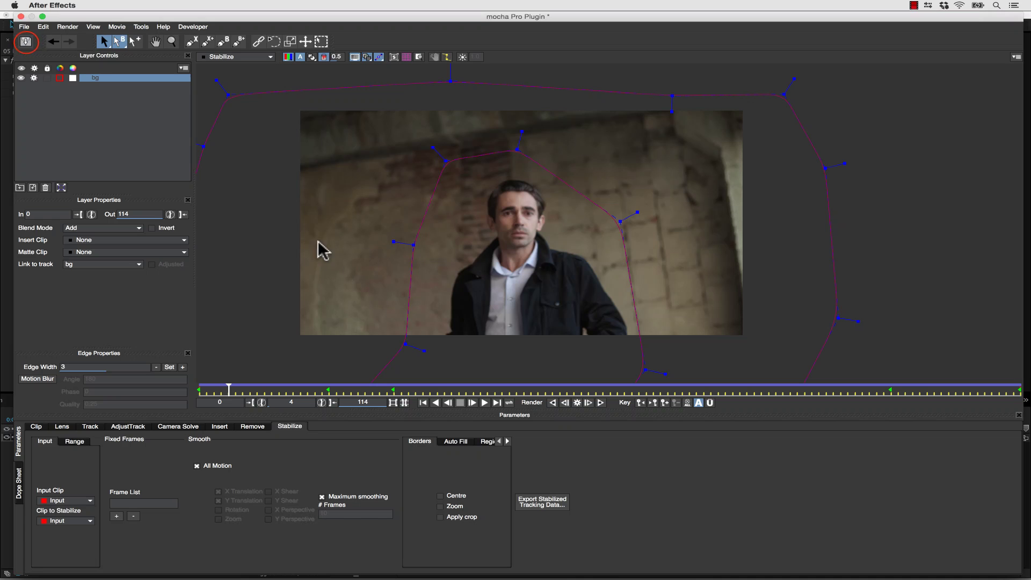
- Back in After Effects, make mocha Pro render its Stabilize clip and play the composition
{"action": "left_click", "coordinate": [21, 17]}
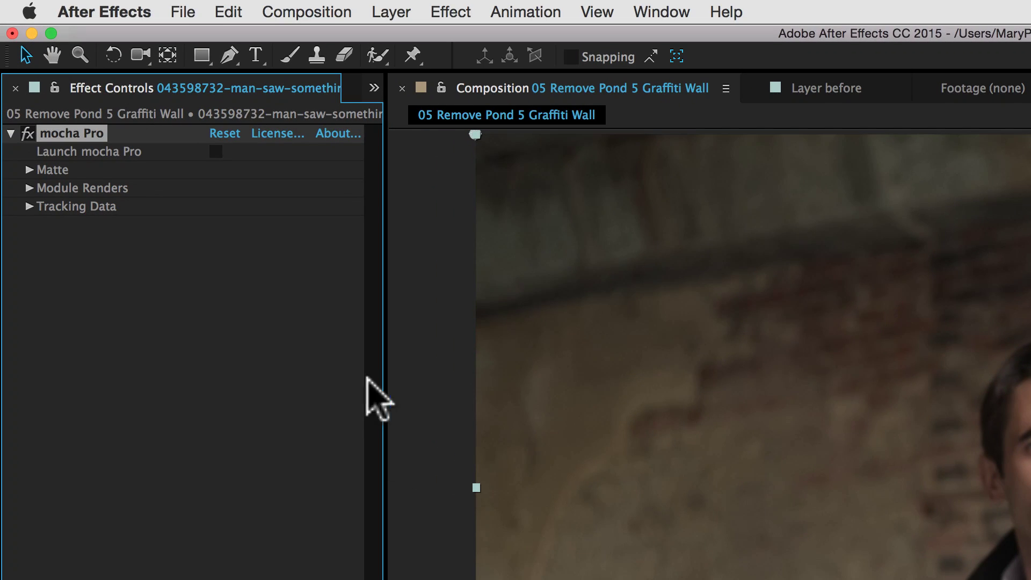
{"action": "left_click", "coordinate": [29, 187]}
{"action": "left_click", "coordinate": [216, 206]}
{"action": "left_click", "coordinate": [245, 224]}
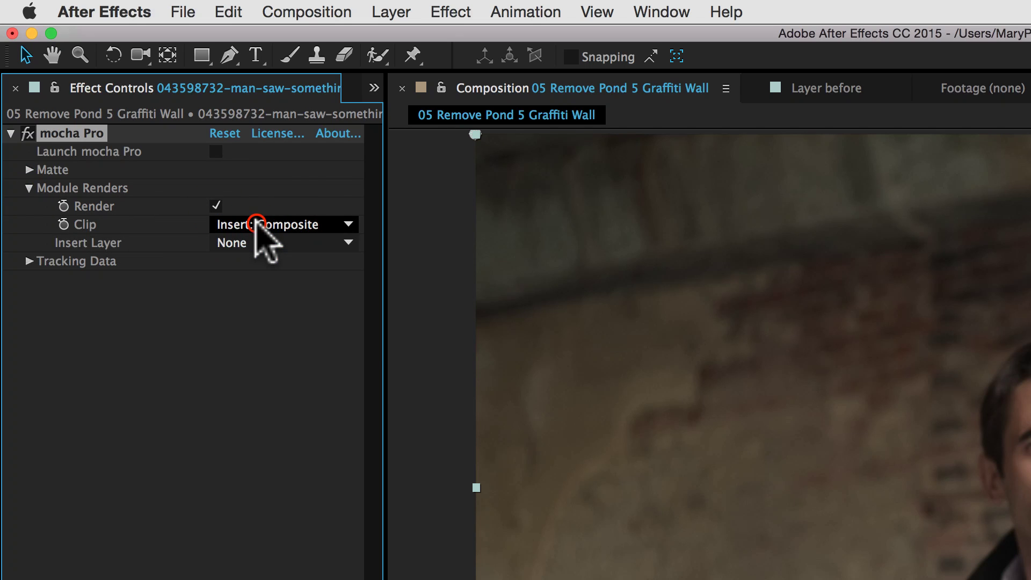
{"action": "left_click", "coordinate": [265, 307]}
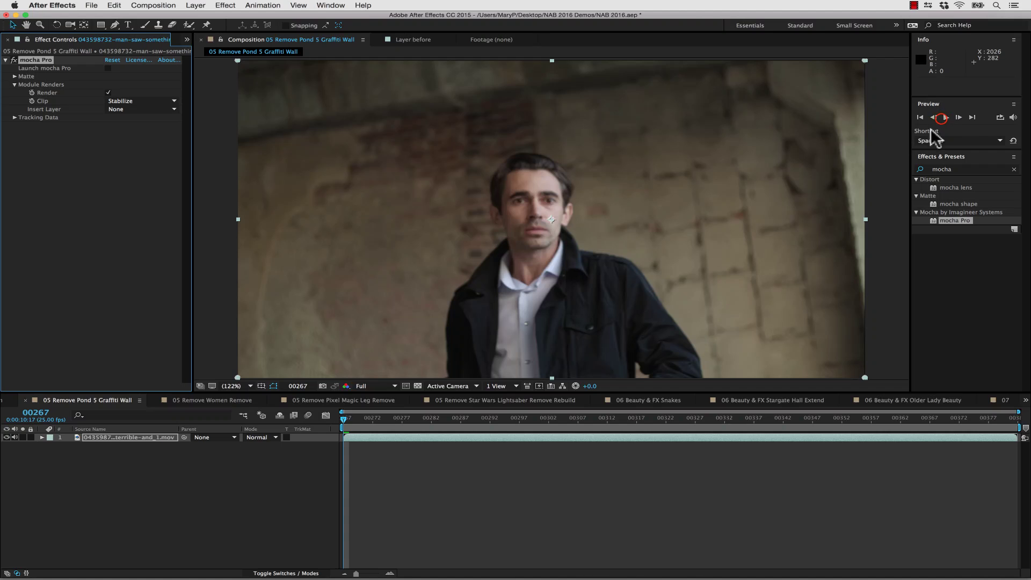
{"action": "left_click", "coordinate": [942, 118]}
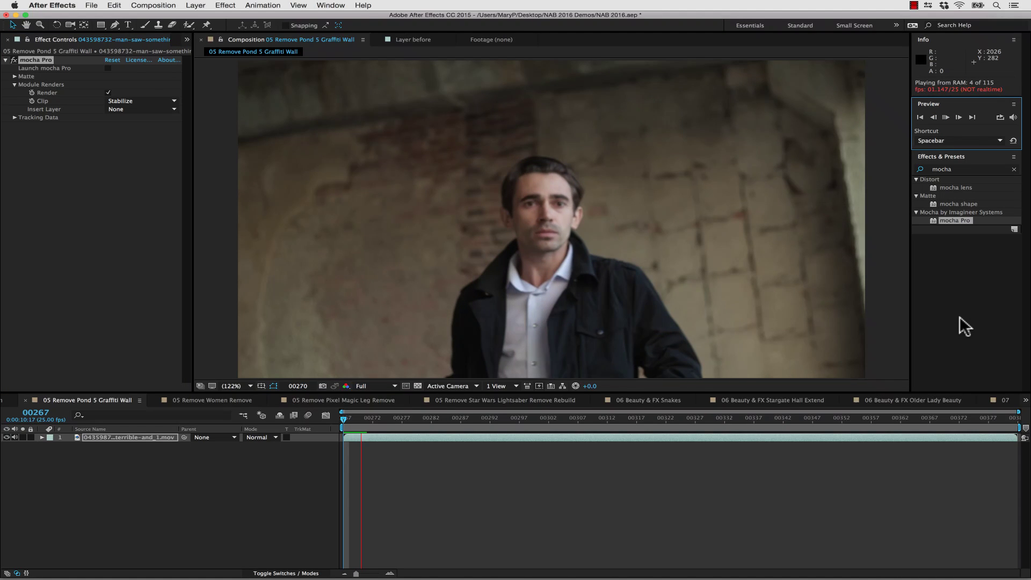